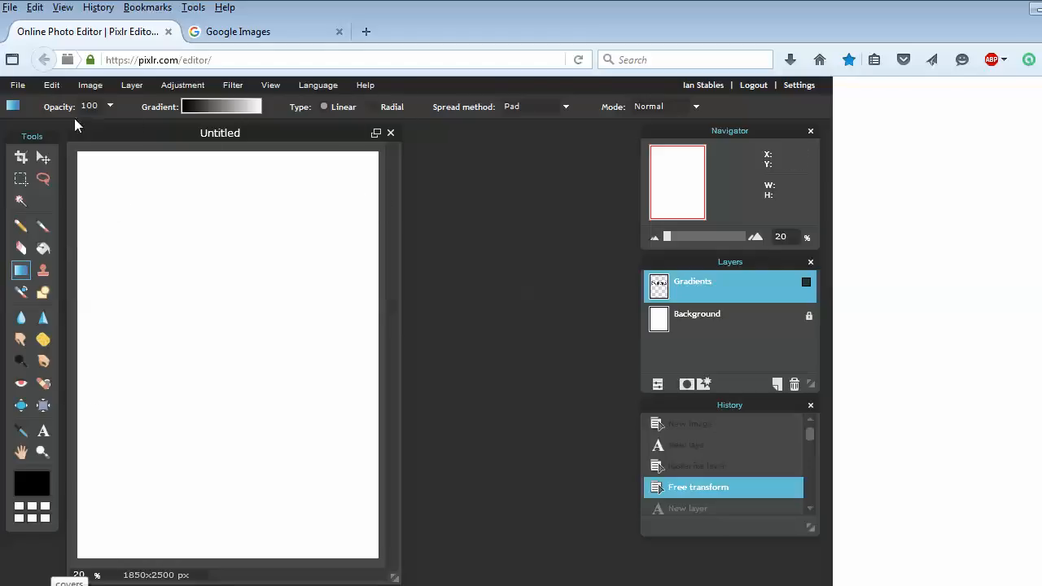
Examine the colours of both end stops of the black-to-white gradient, keeping them as they are.
click(233, 108)
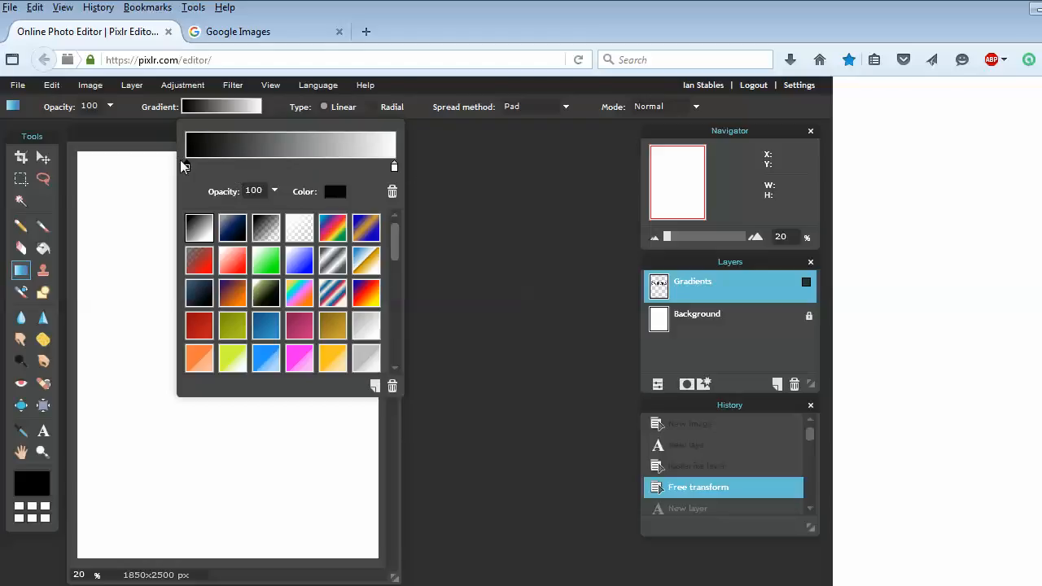
mouse_move(188, 168)
mouse_down()
mouse_move(315, 167)
mouse_move(174, 168)
mouse_up()
mouse_move(395, 168)
mouse_down()
mouse_move(250, 167)
mouse_move(401, 167)
mouse_up()
click(186, 168)
click(333, 193)
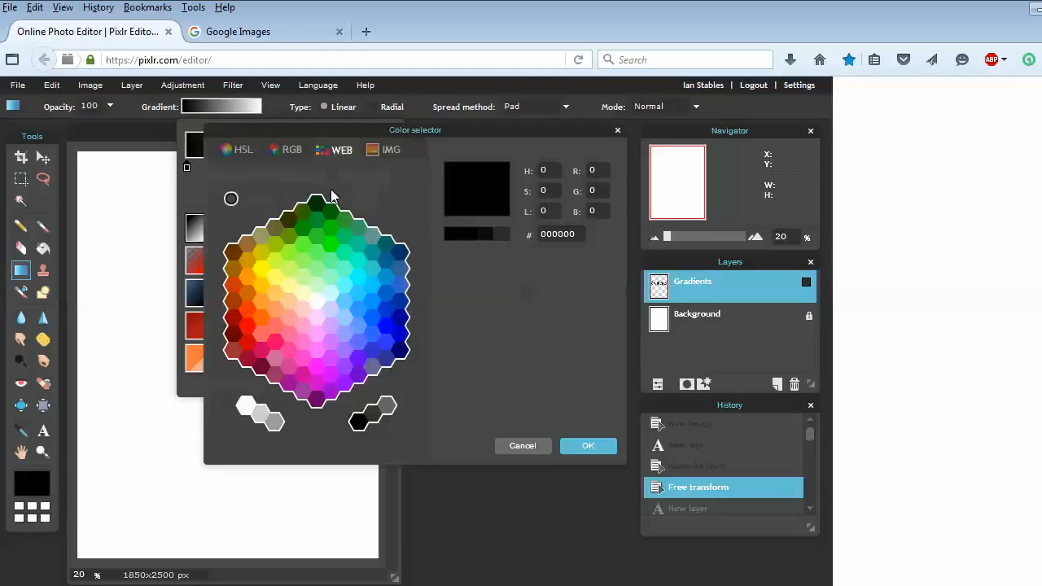
click(515, 446)
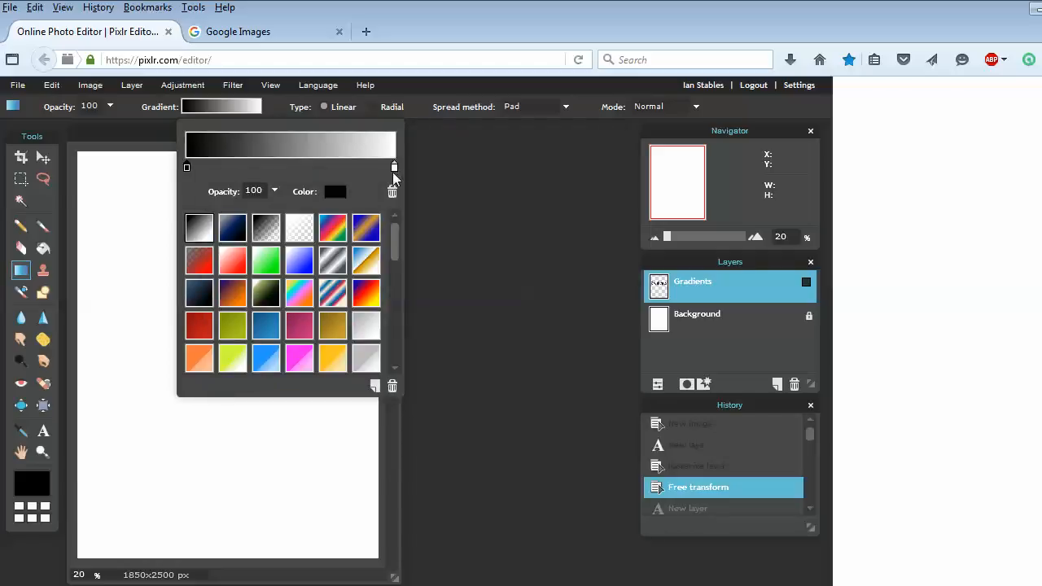
click(394, 167)
click(335, 192)
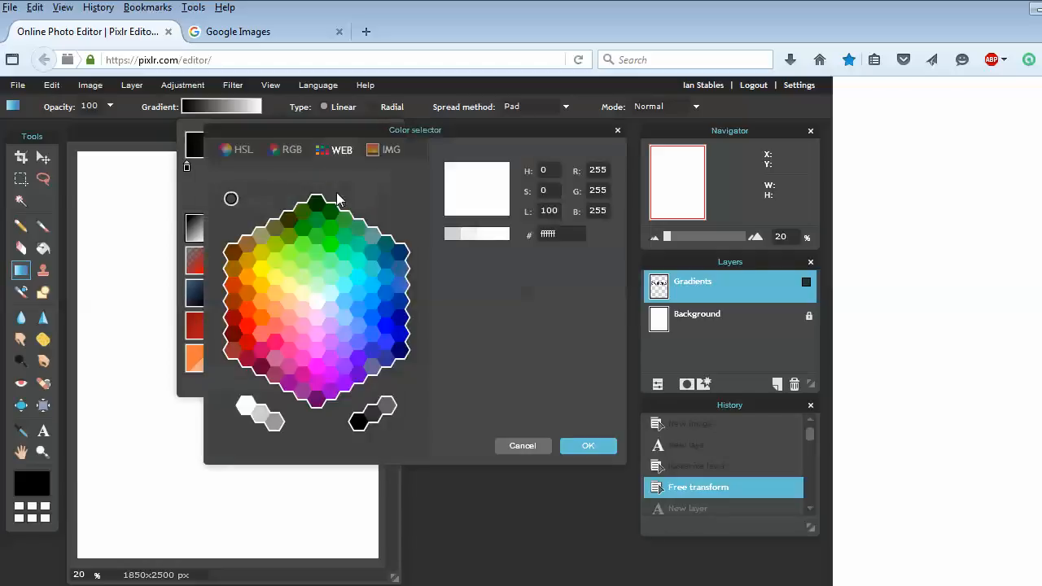
click(580, 444)
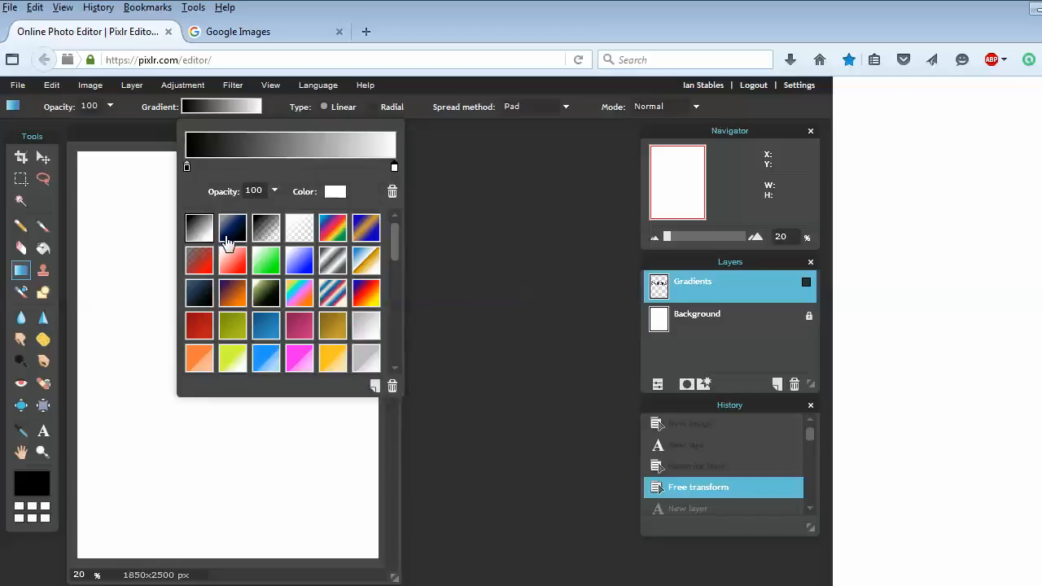
click(145, 134)
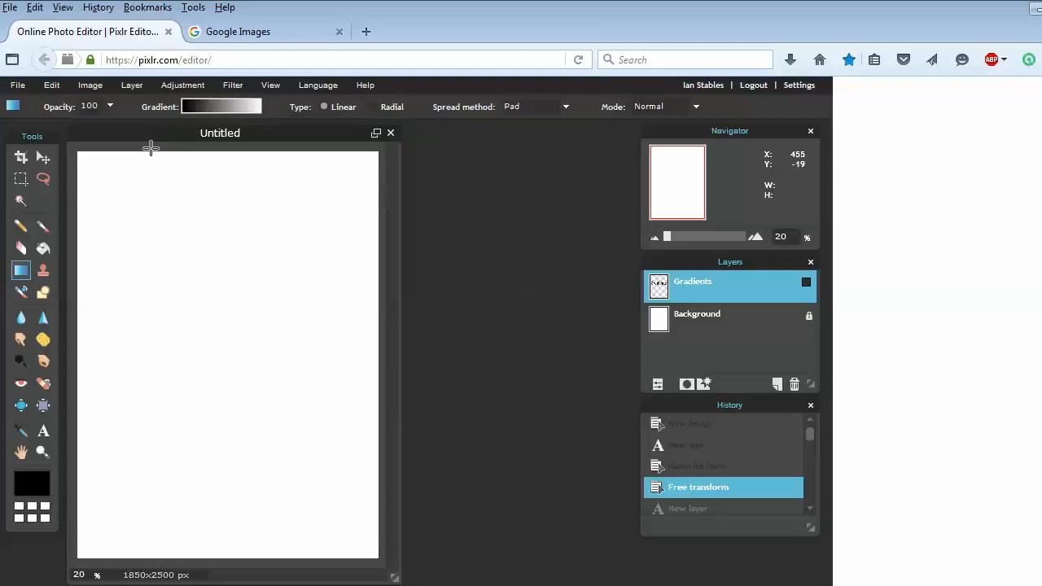
Select the Background layer and try the black-to-white linear gradient from top to bottom and diagonally from the upper-left corner, undoing each fill.
click(724, 316)
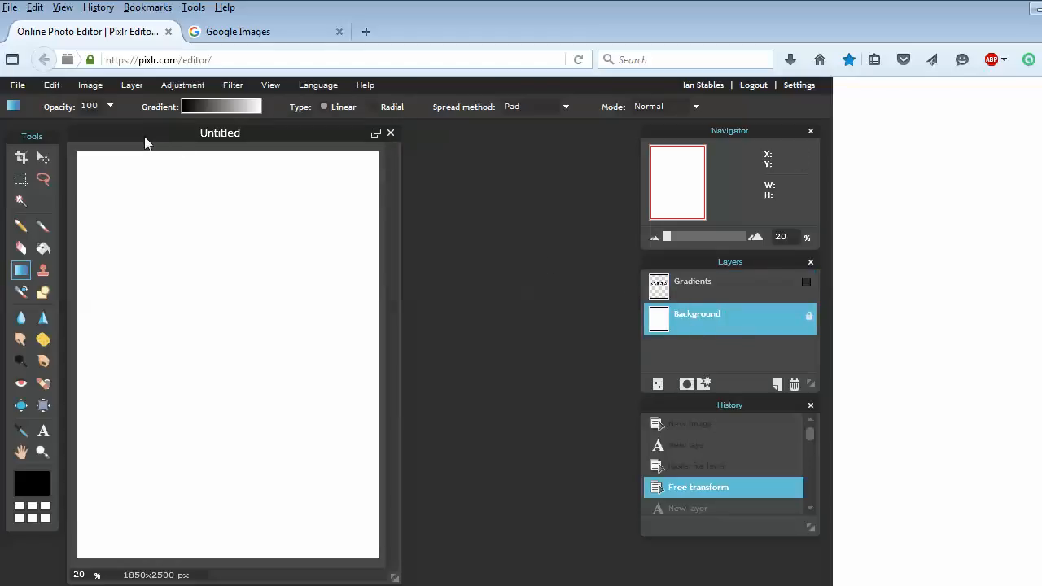
drag(133, 147, 124, 567)
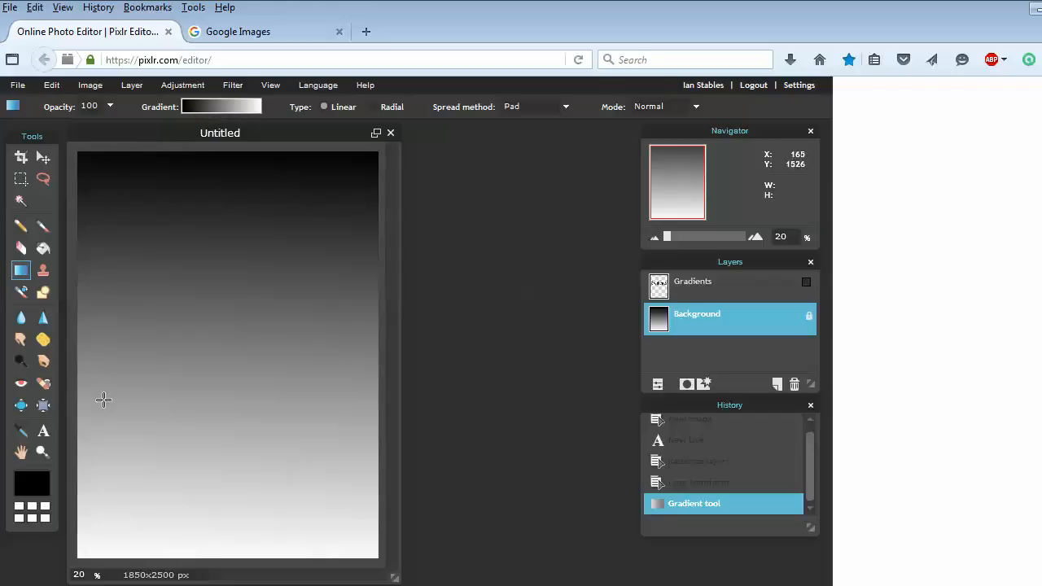
click(693, 484)
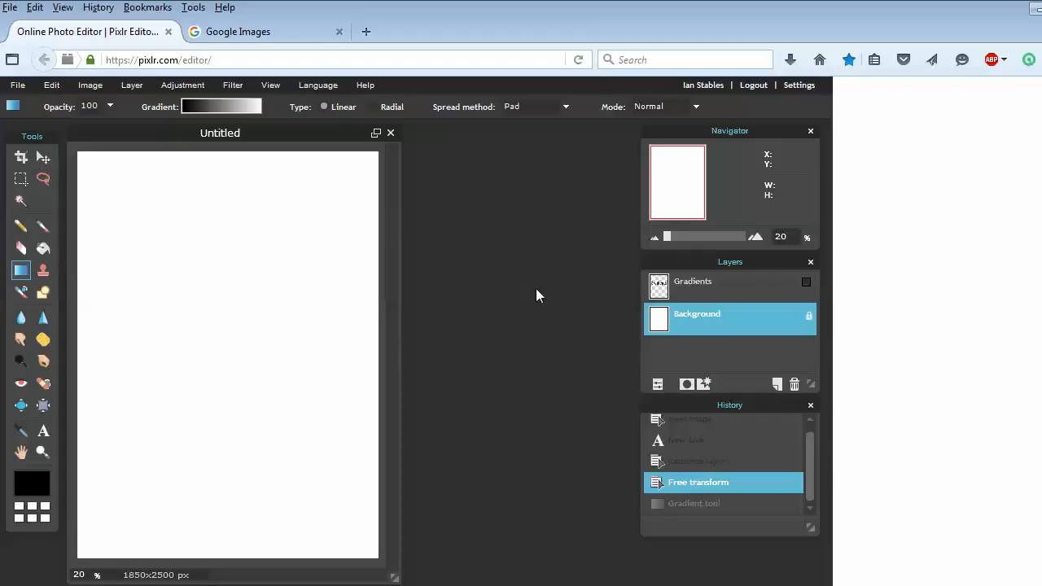
drag(71, 148, 389, 571)
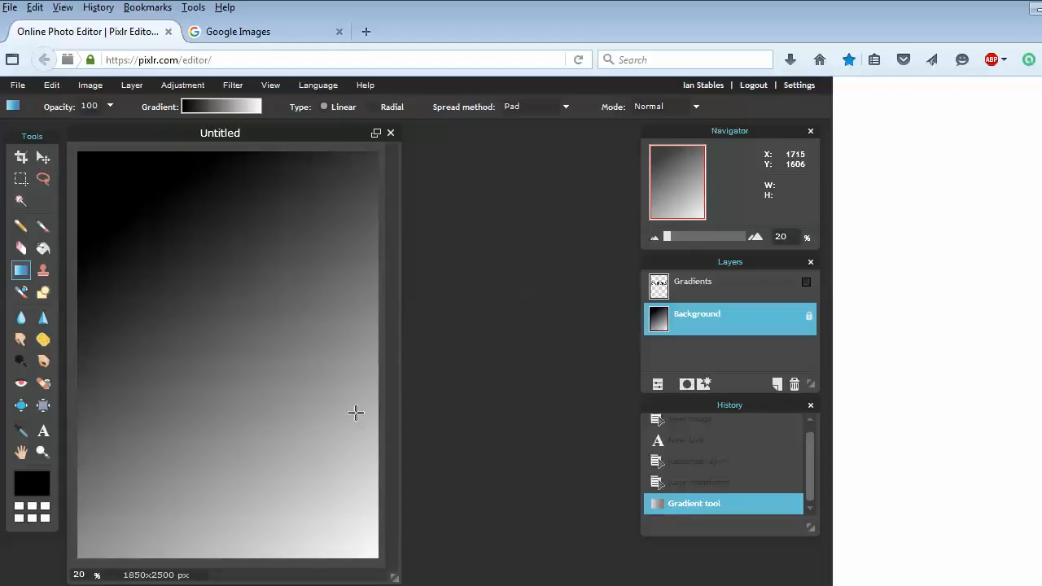
click(726, 484)
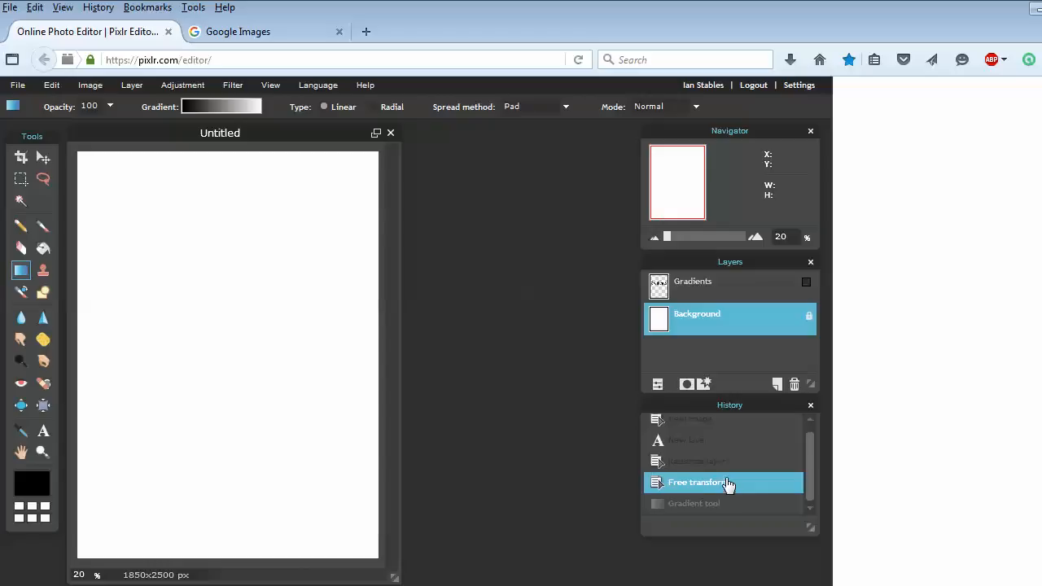
Try the grey-navy-black preset as a linear gradient from the canvas's lower-left to upper-right corner, and undo the fill.
click(229, 108)
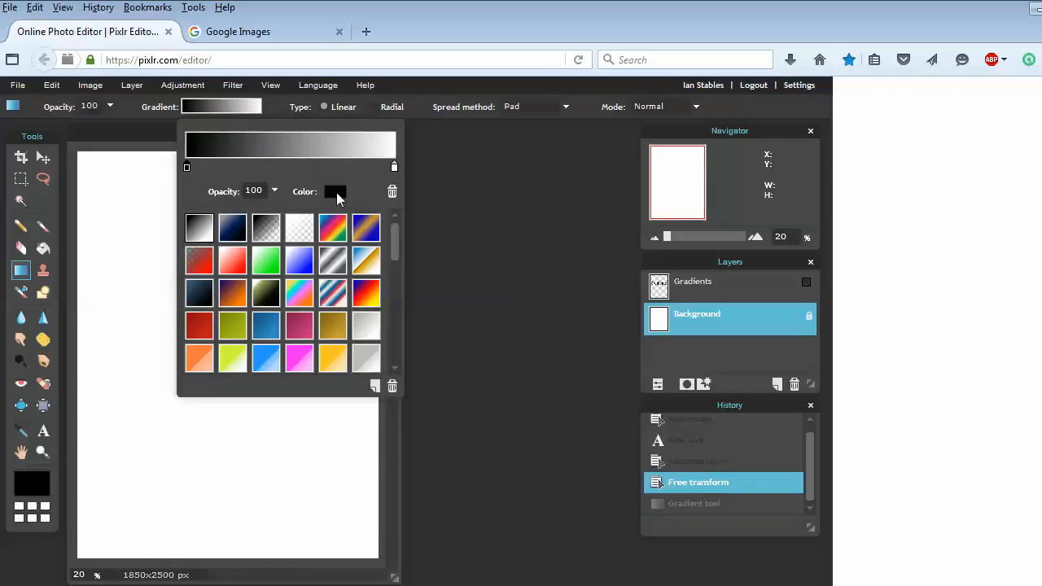
click(234, 236)
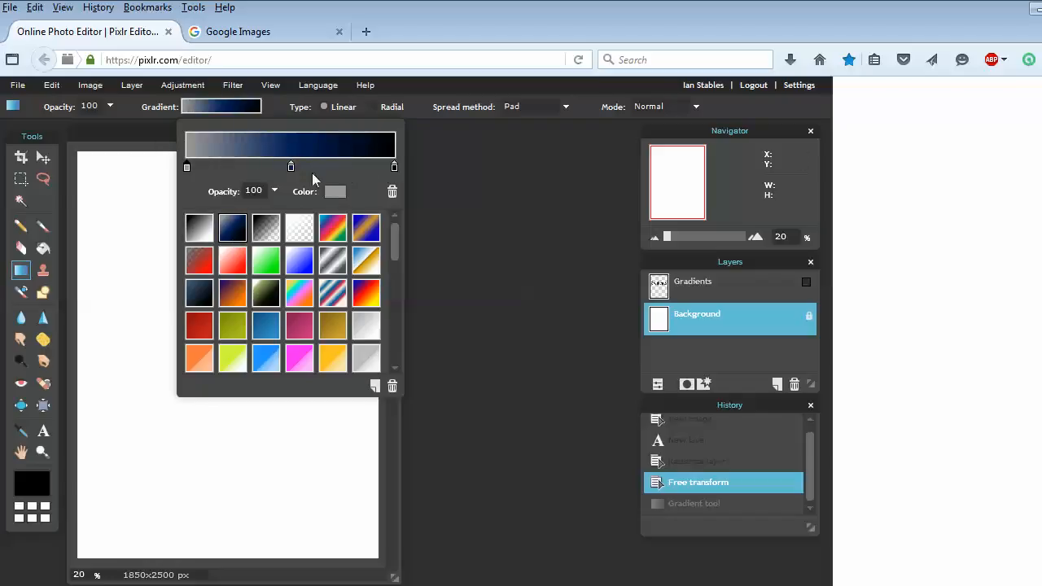
click(151, 135)
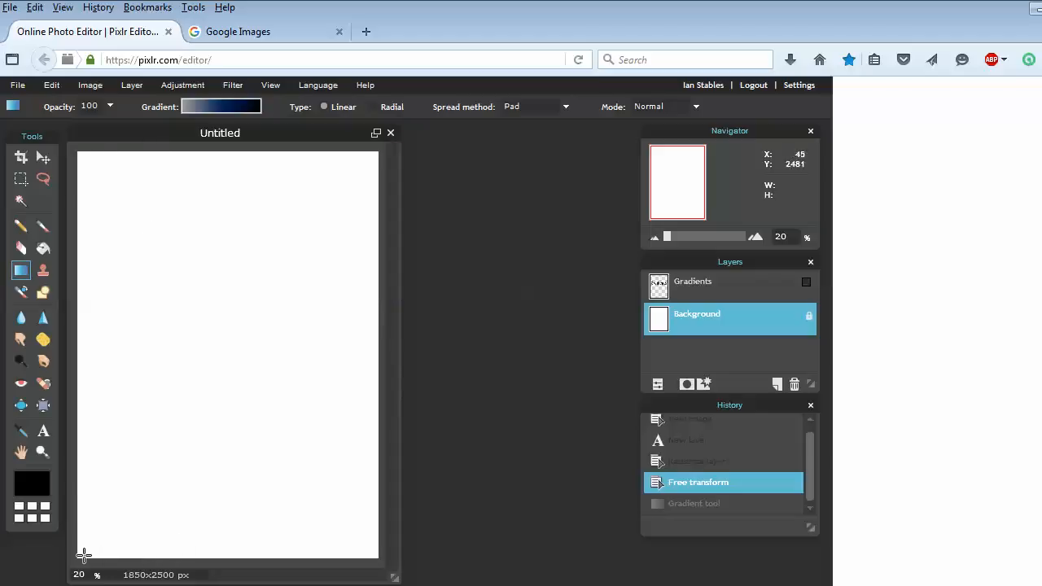
drag(81, 561, 379, 153)
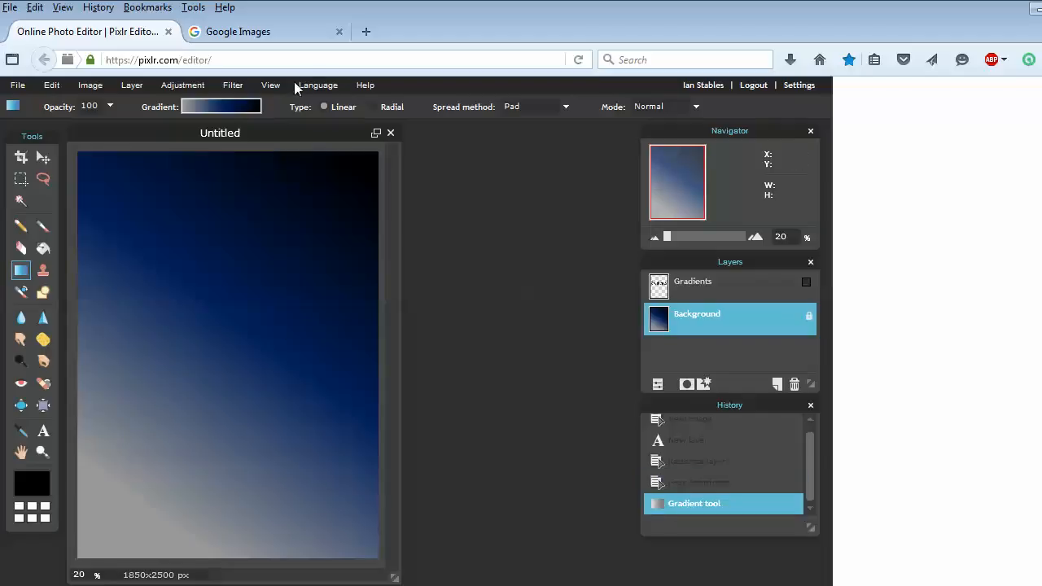
click(660, 483)
Set the gradient type to Radial, try it from the canvas's upper-right to lower-left corner, and undo the fill.
click(373, 106)
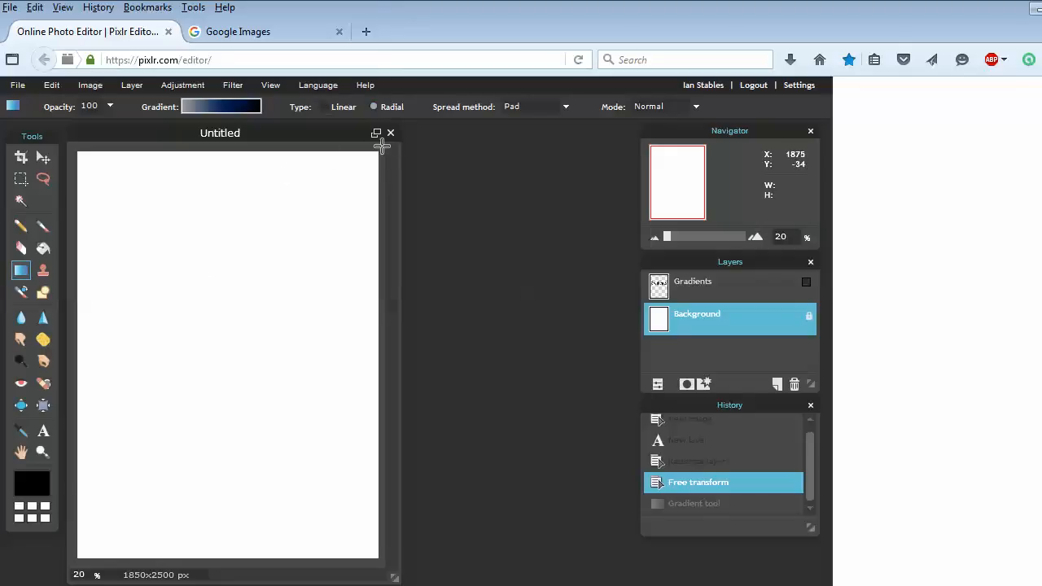
drag(381, 146, 76, 556)
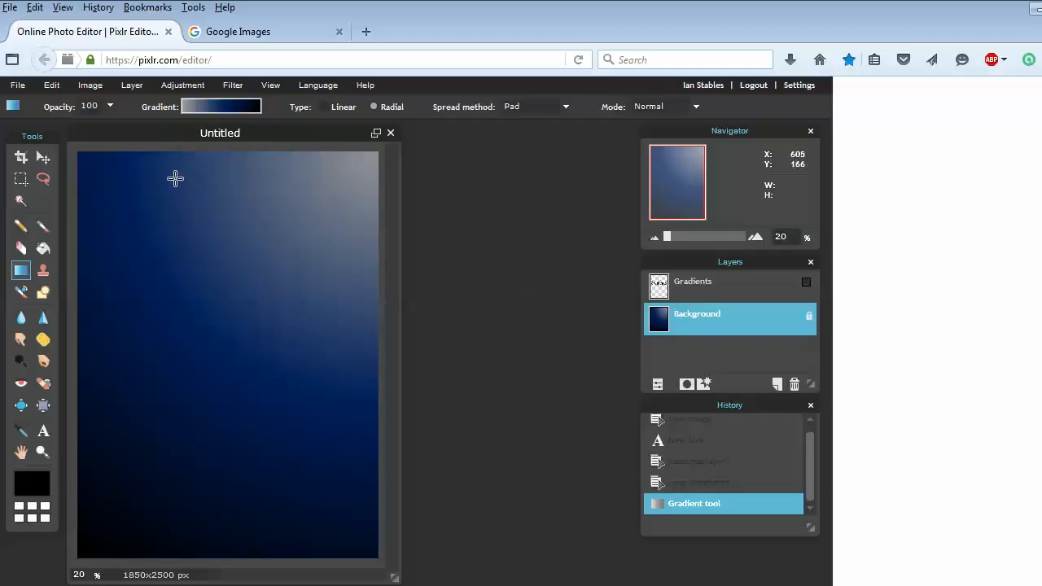
click(705, 486)
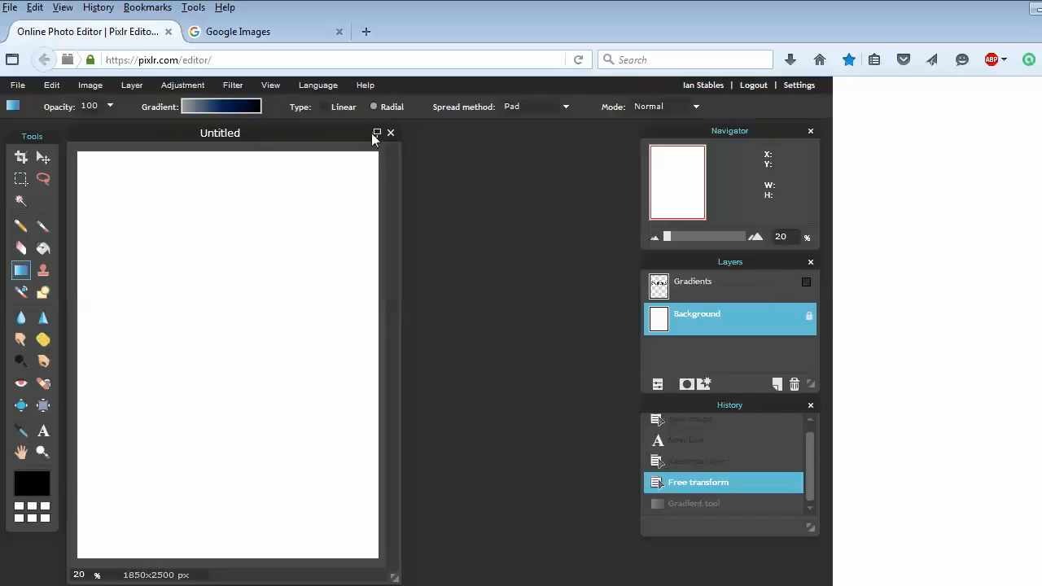
Try adding two grey colour stops to the grey-navy-black gradient, and replace it with the black-to-white preset.
click(231, 108)
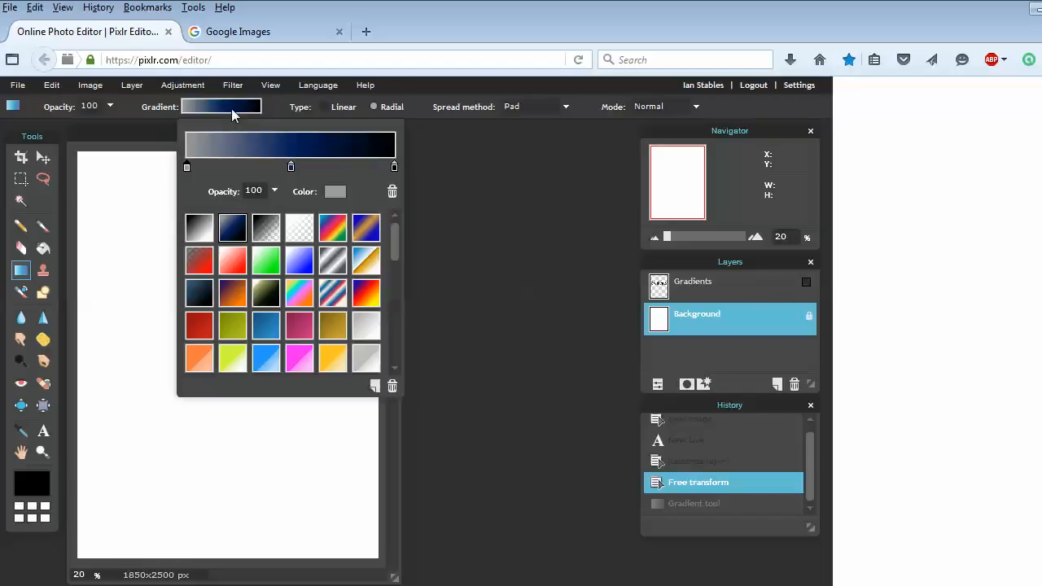
click(231, 166)
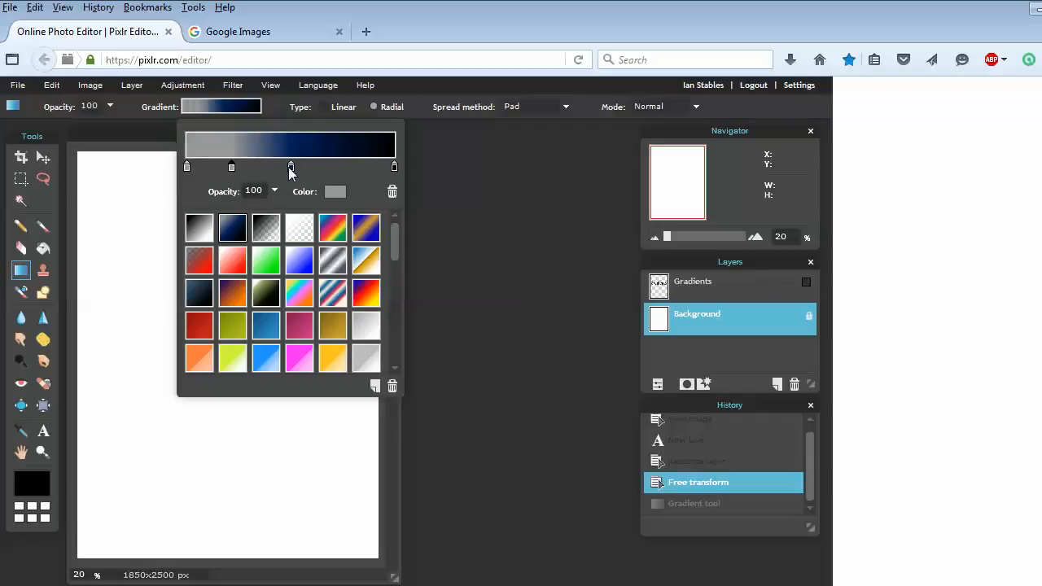
click(343, 167)
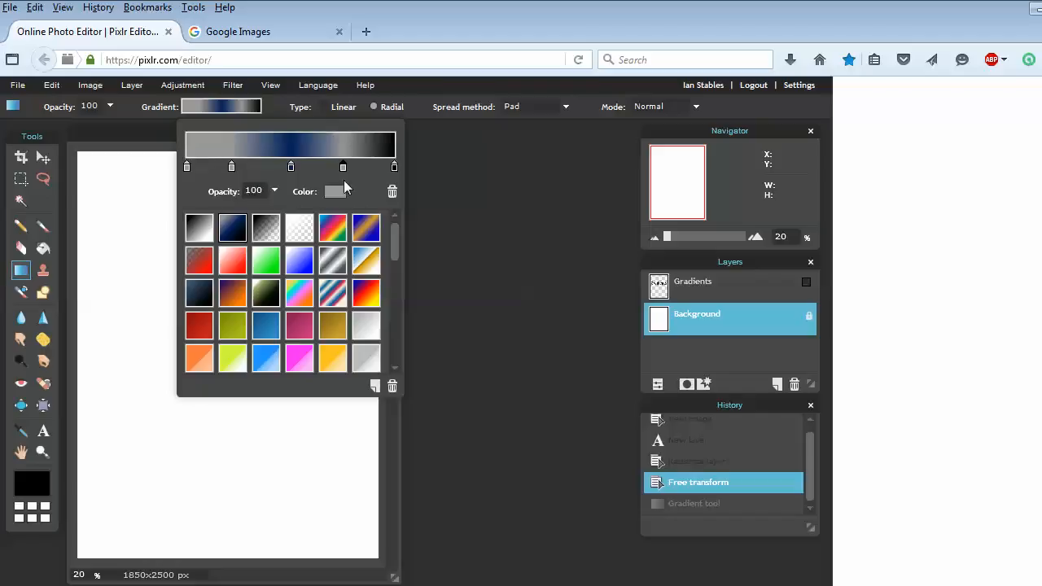
click(198, 236)
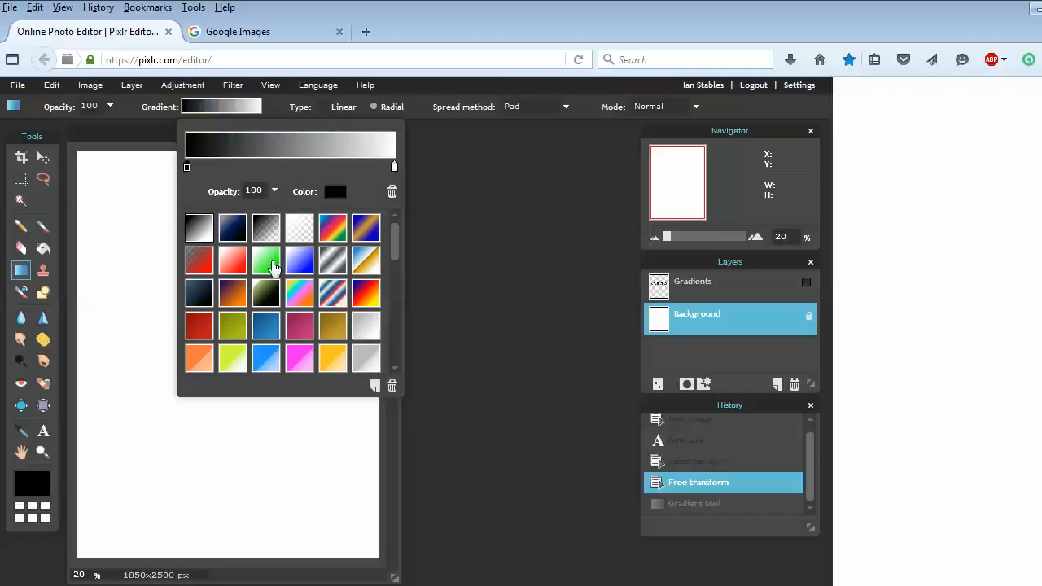
Choose the rainbow gradient preset that runs from blue through magenta, red and yellow to green.
click(288, 262)
click(348, 233)
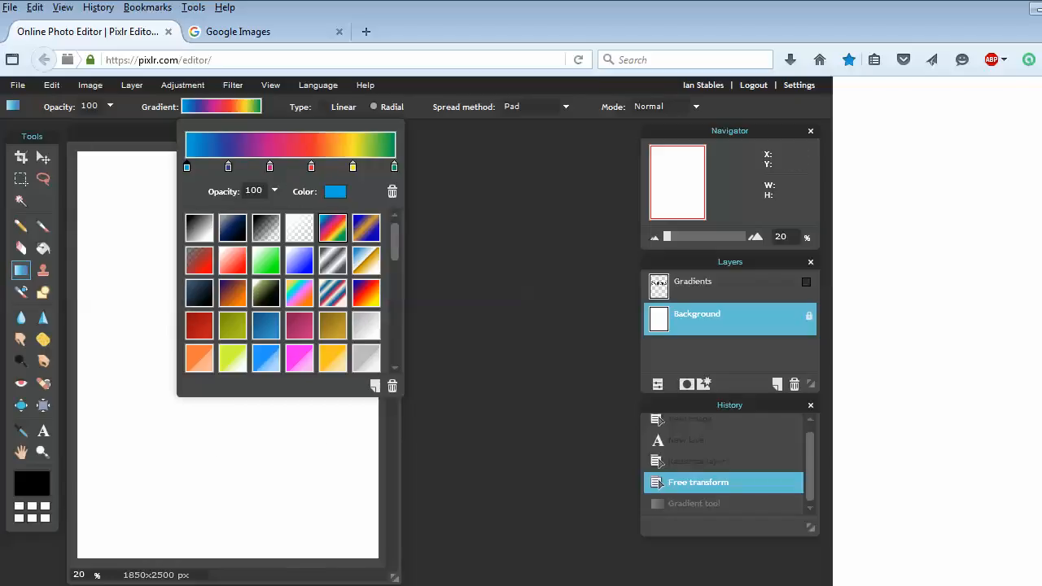
click(112, 139)
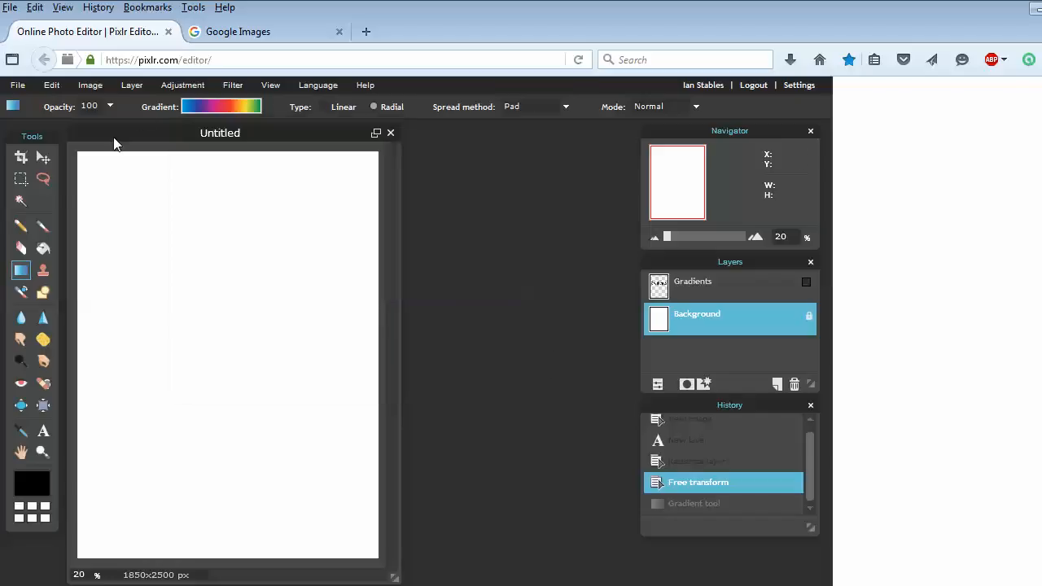
Select a rectangle about 1092 × 1296 px mid-canvas and fill it with the rainbow radial gradient from its top edge to its bottom edge.
click(24, 183)
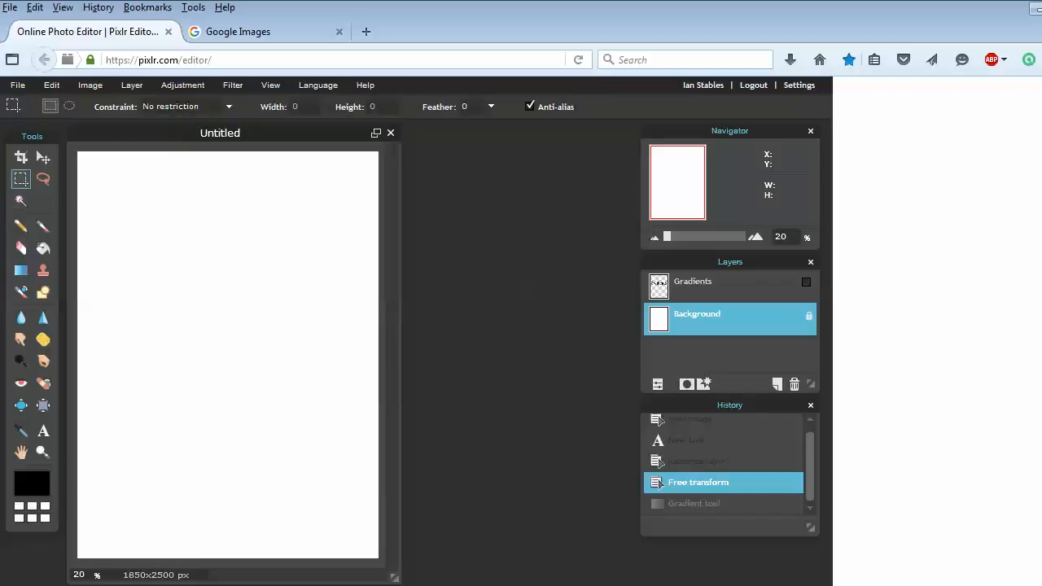
drag(152, 229, 330, 438)
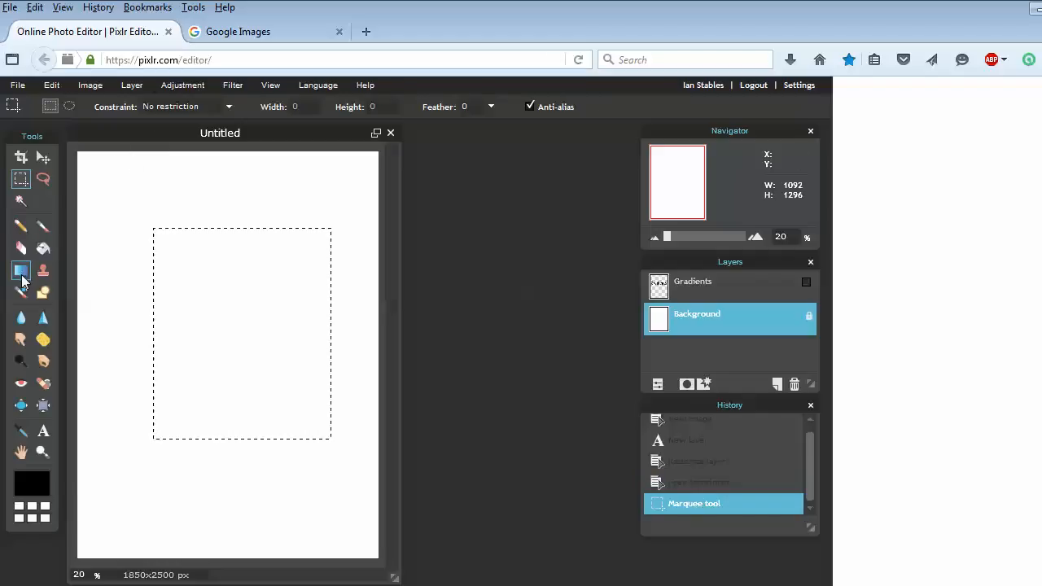
click(22, 277)
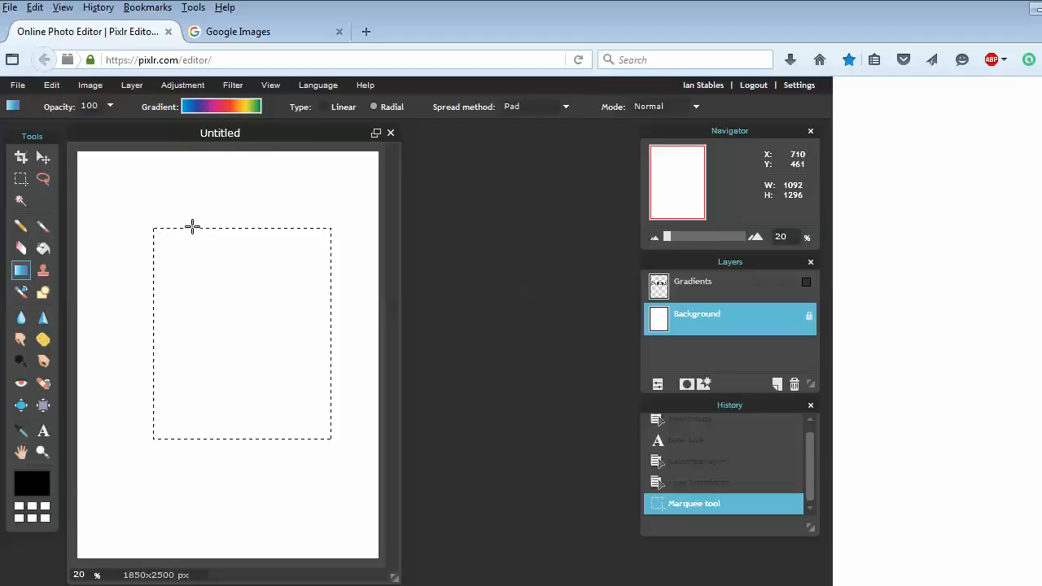
drag(216, 222, 216, 488)
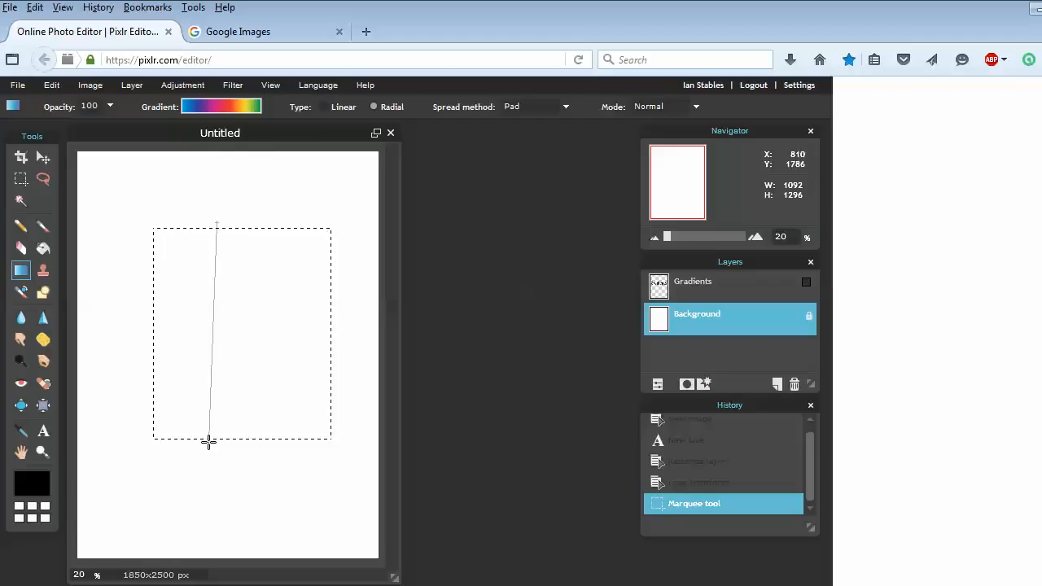
drag(208, 442, 208, 442)
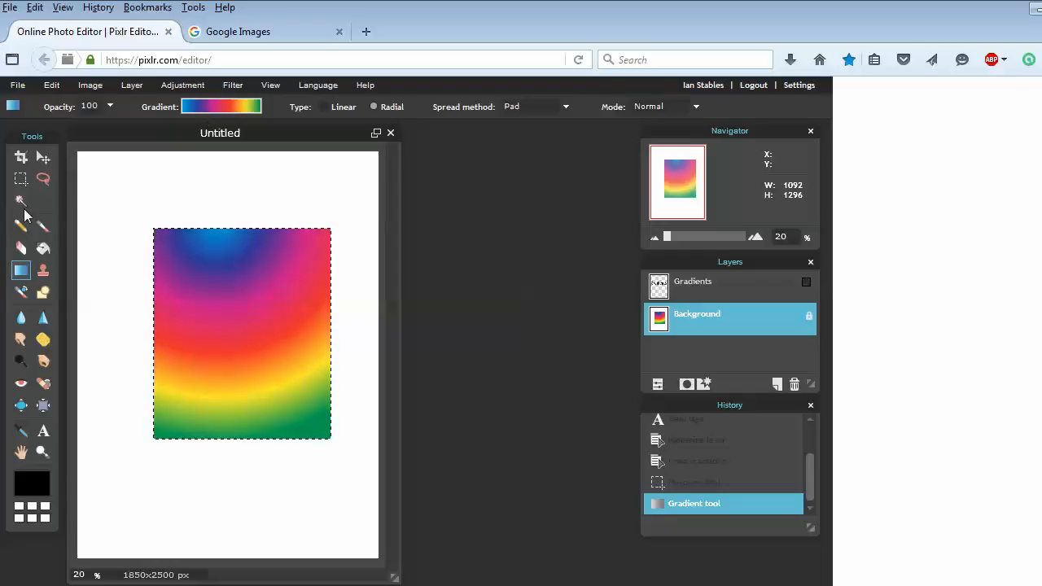
Select a strip about 1712 × 146 px near the canvas's top edge and fill it left to right with the cream, blue and red striped preset.
click(22, 178)
drag(84, 175, 364, 199)
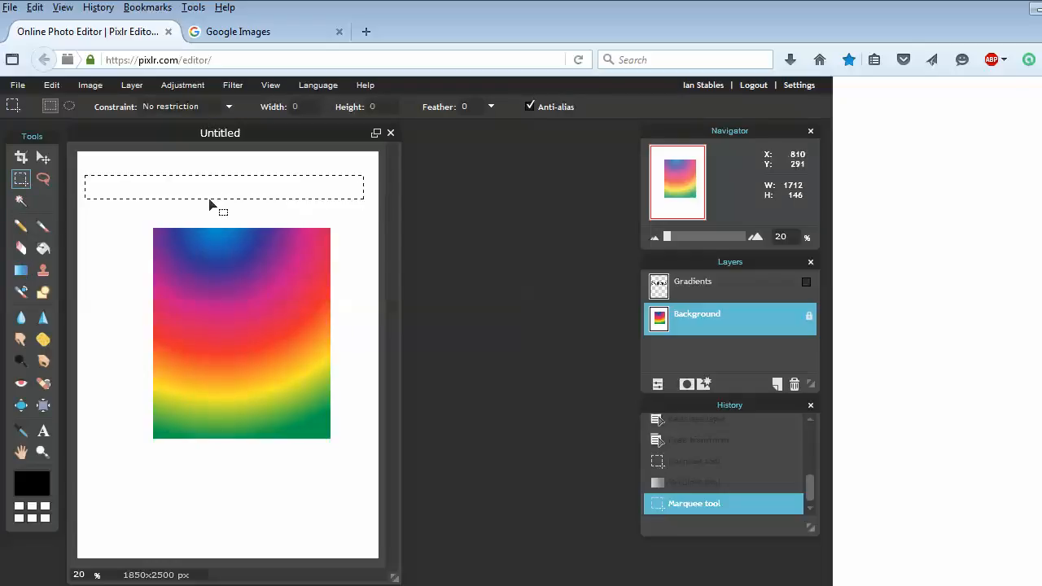
click(21, 269)
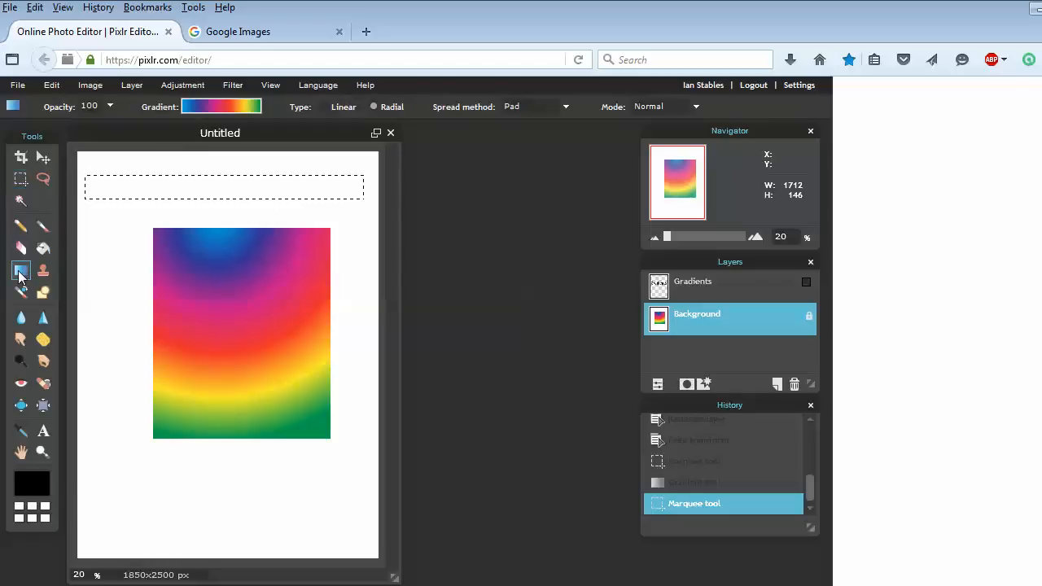
click(222, 106)
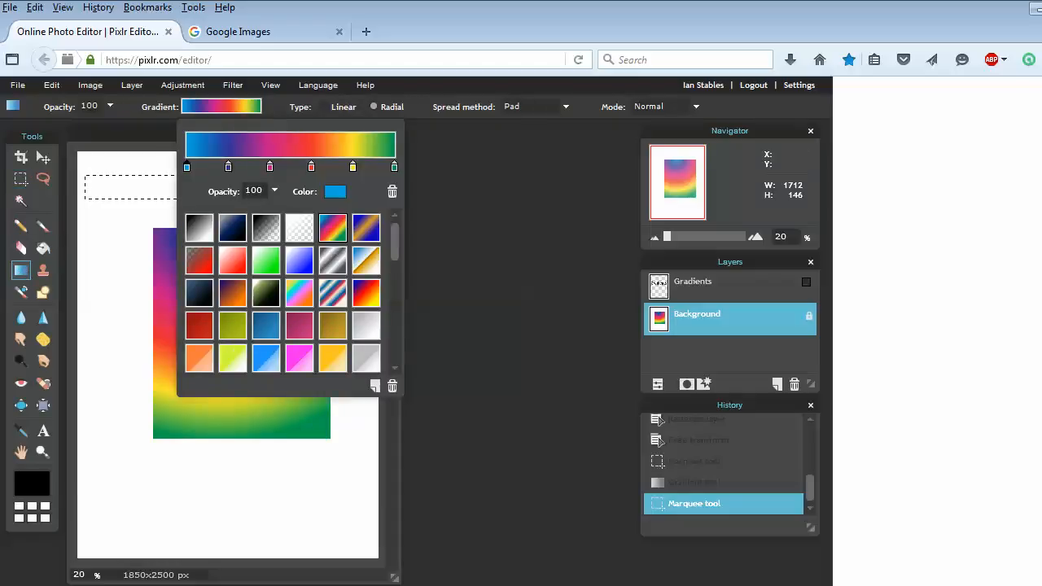
click(332, 293)
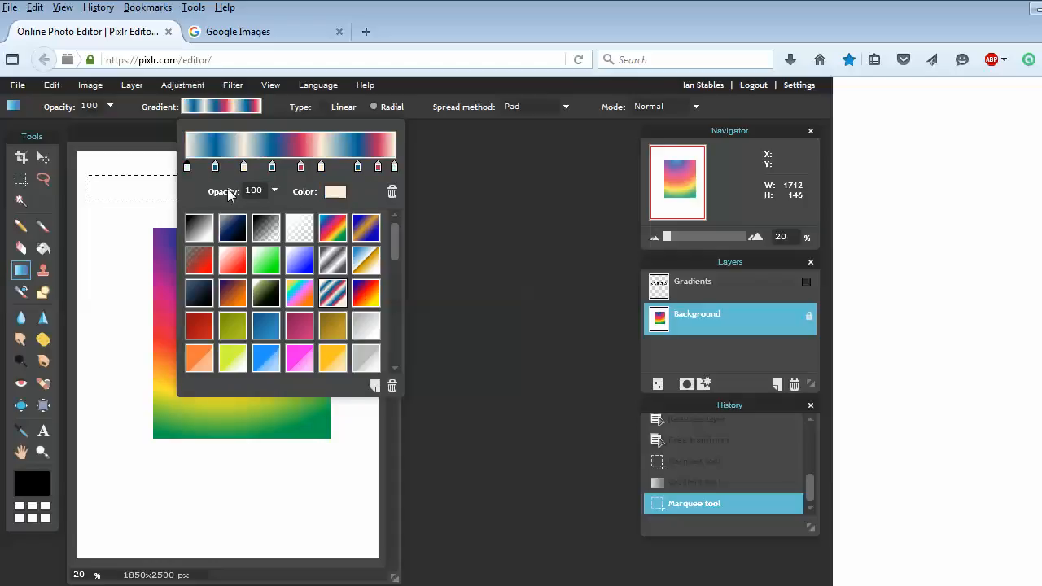
click(137, 134)
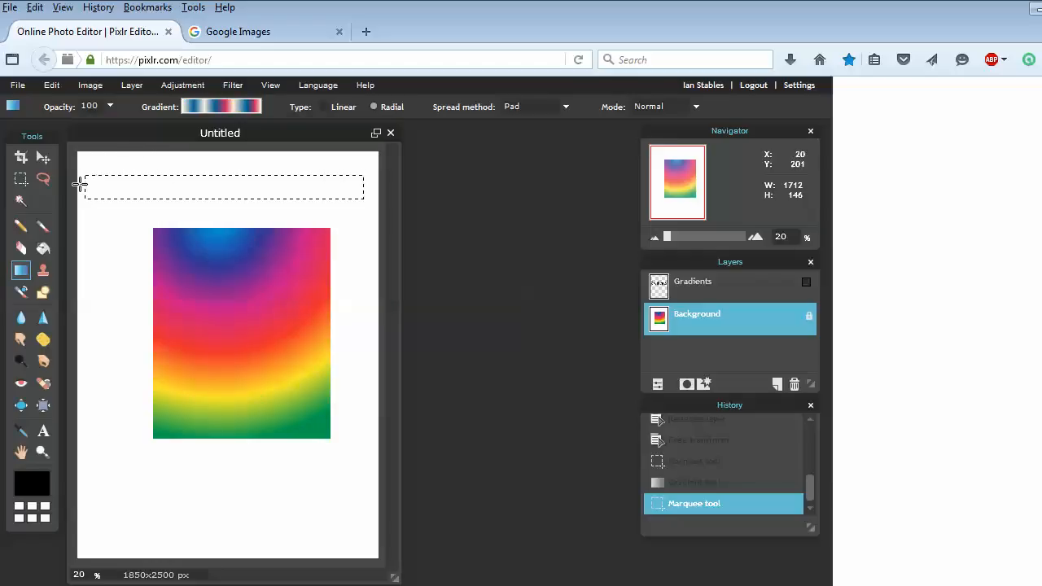
drag(80, 185, 367, 182)
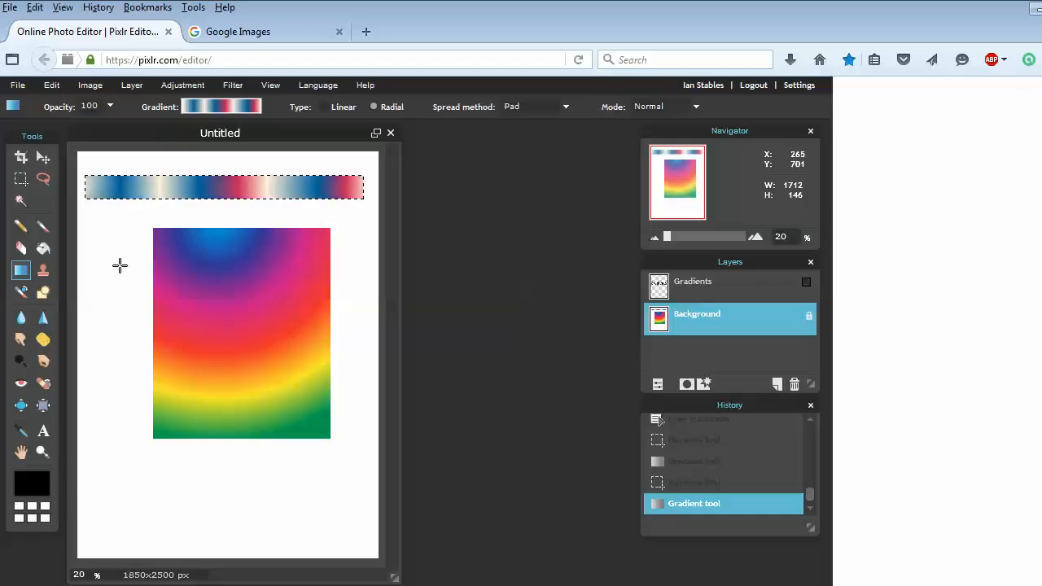
Deselect the strip, revert the history to the Free transform state before the gradient fills, and show the Gradients layer.
click(21, 179)
click(92, 219)
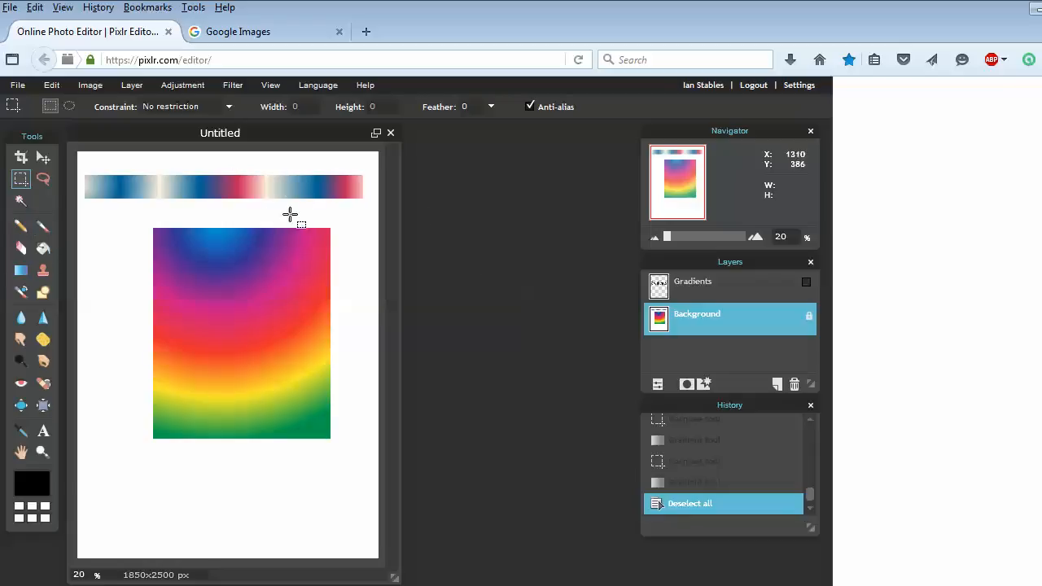
click(726, 468)
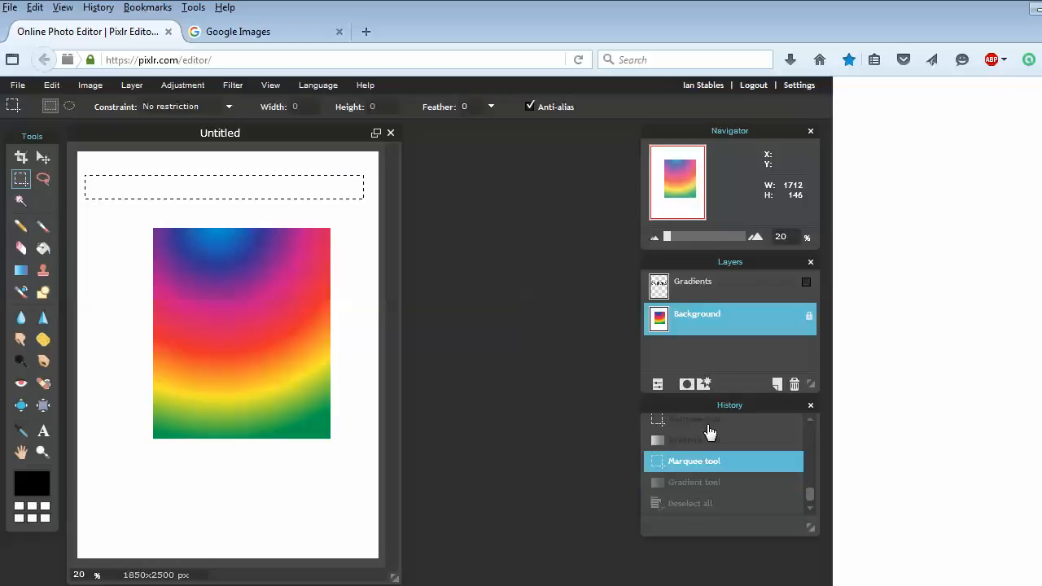
click(710, 426)
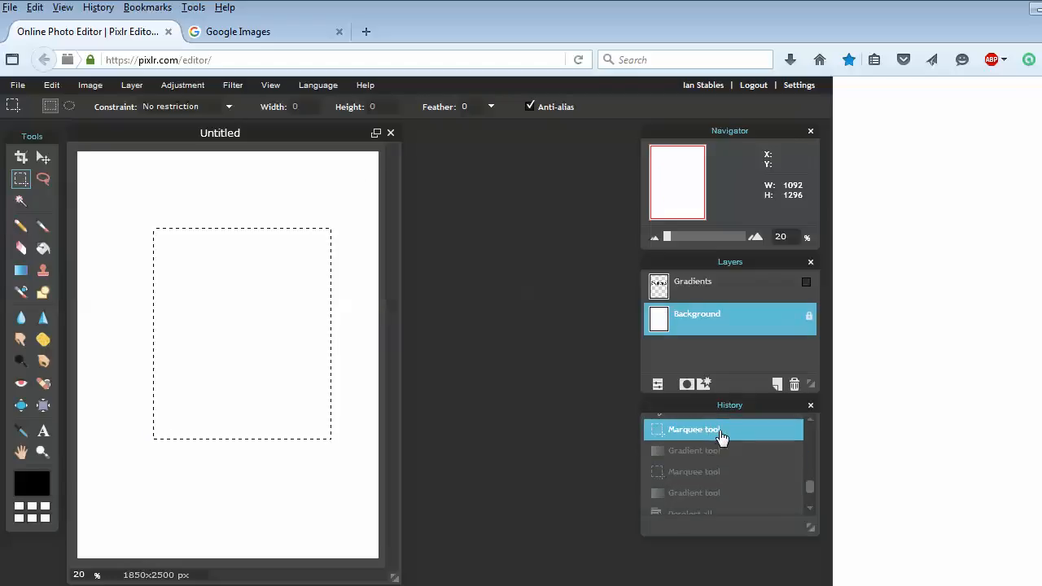
scroll(718, 430, up, 1)
click(722, 423)
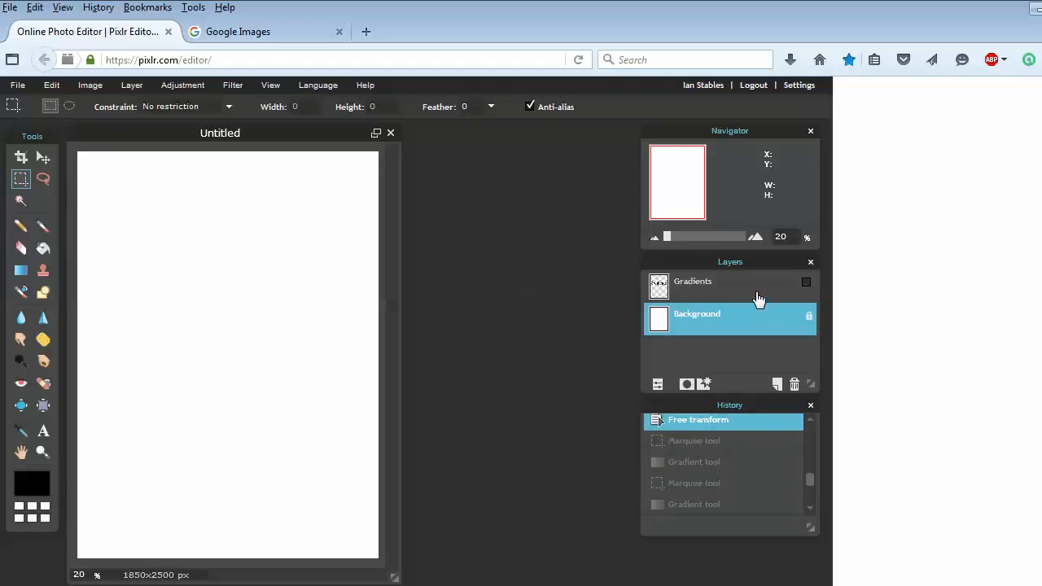
click(806, 282)
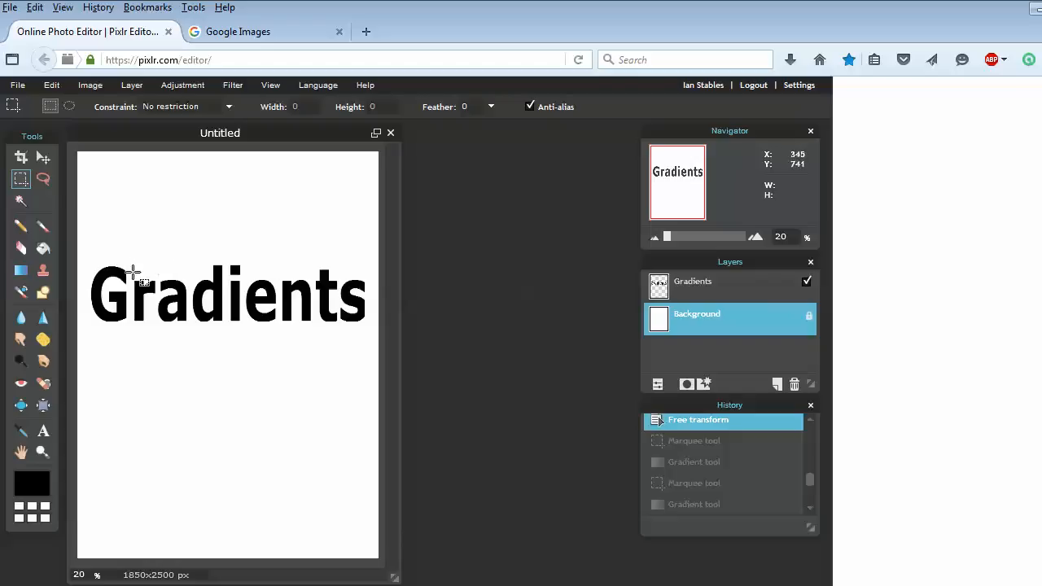
click(44, 431)
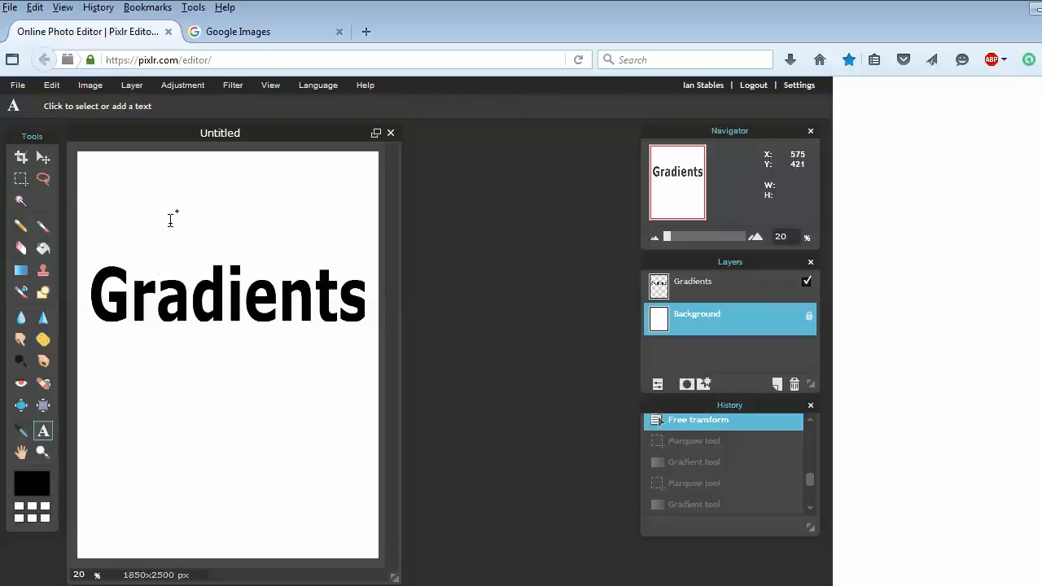
click(190, 194)
drag(337, 237, 492, 188)
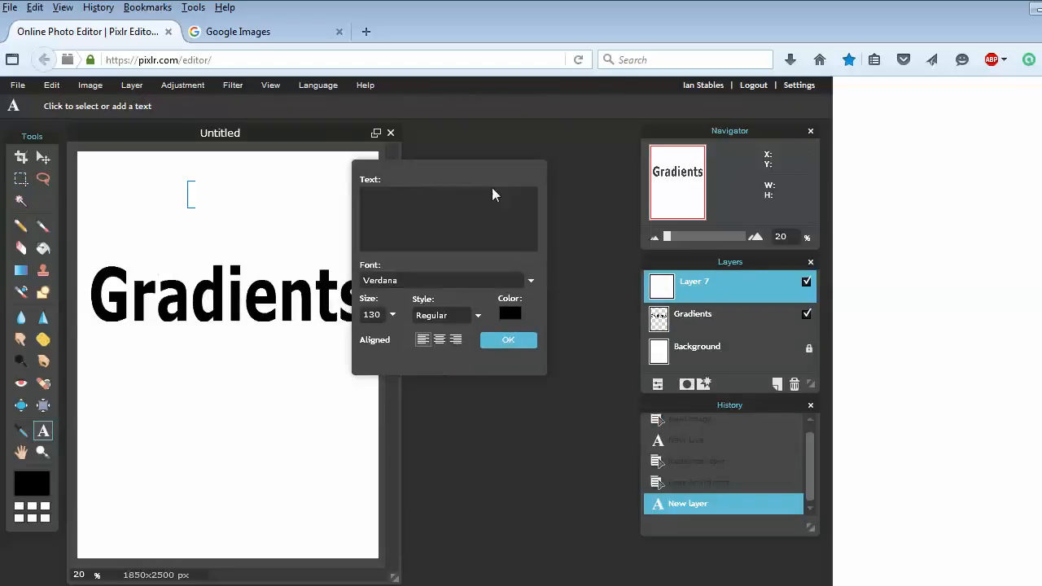
click(492, 346)
click(218, 295)
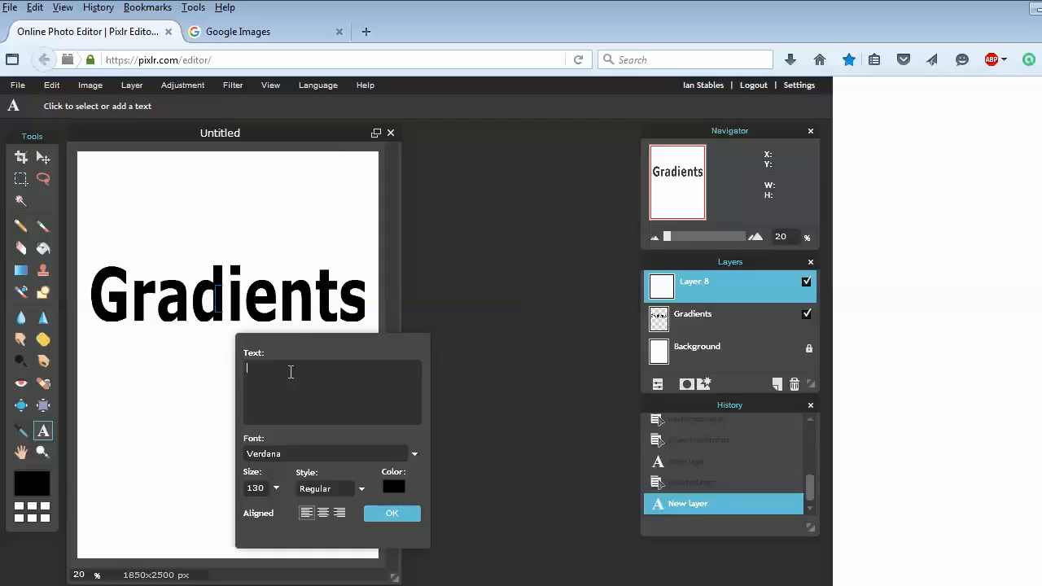
click(379, 515)
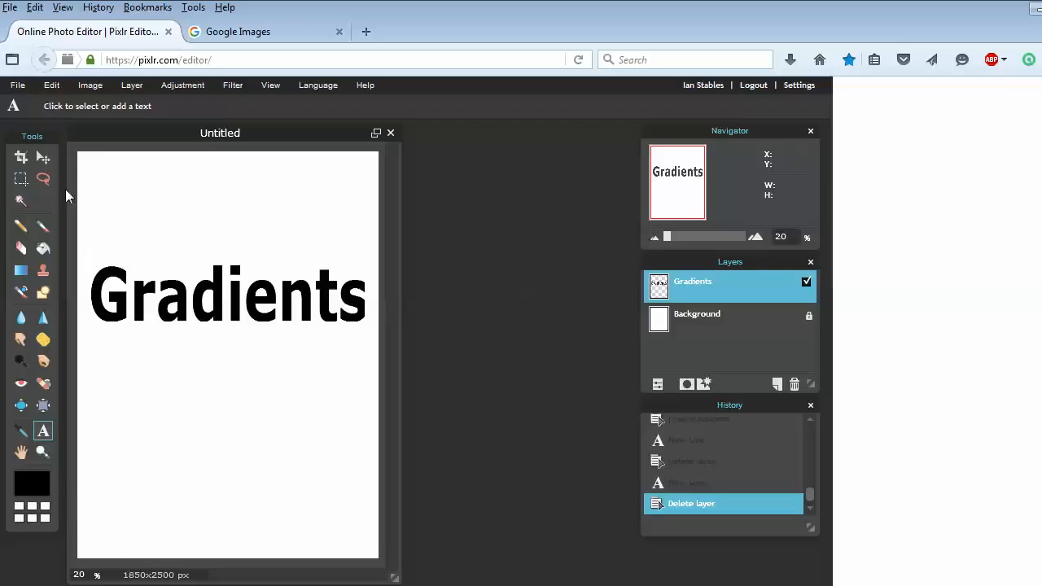
Select the pixels of the Gradients layer so that the selection follows the letter outlines.
click(51, 88)
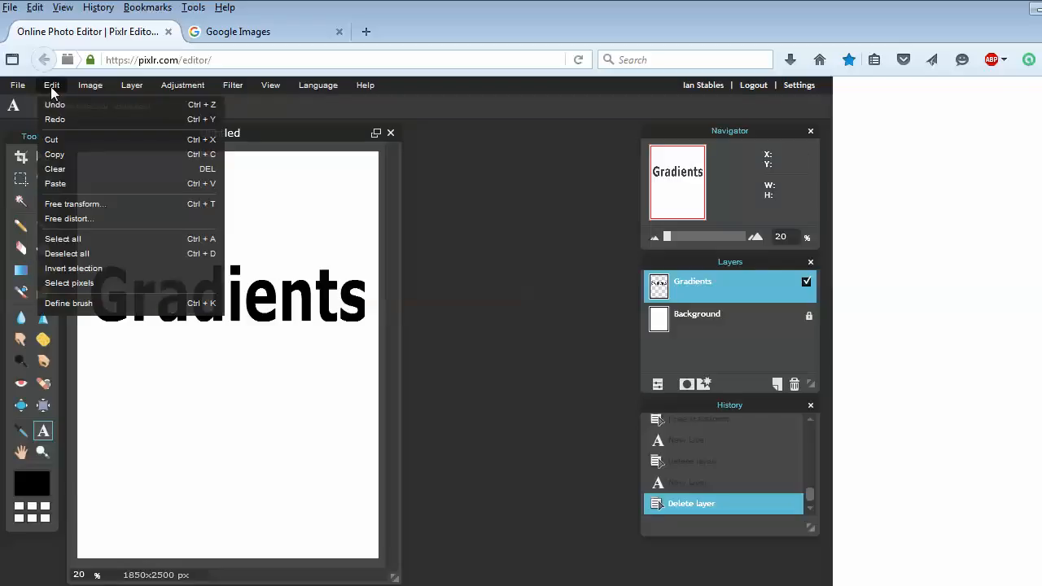
click(720, 313)
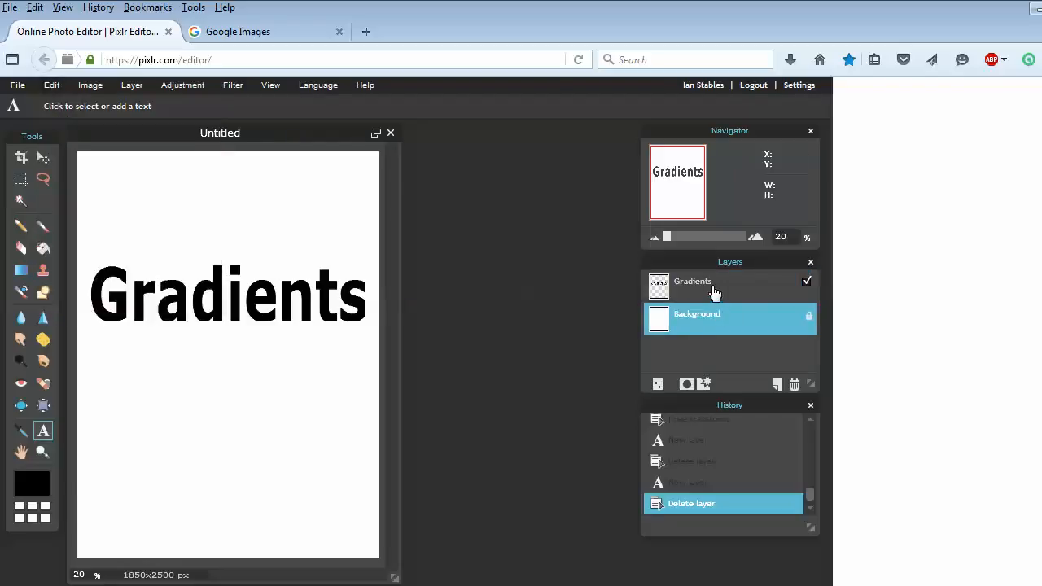
click(714, 290)
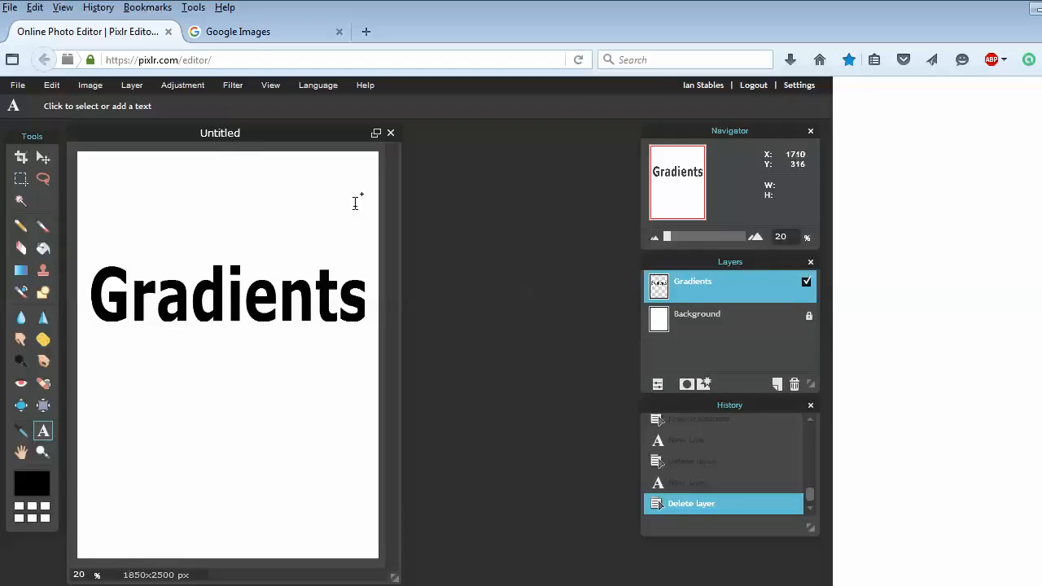
click(694, 325)
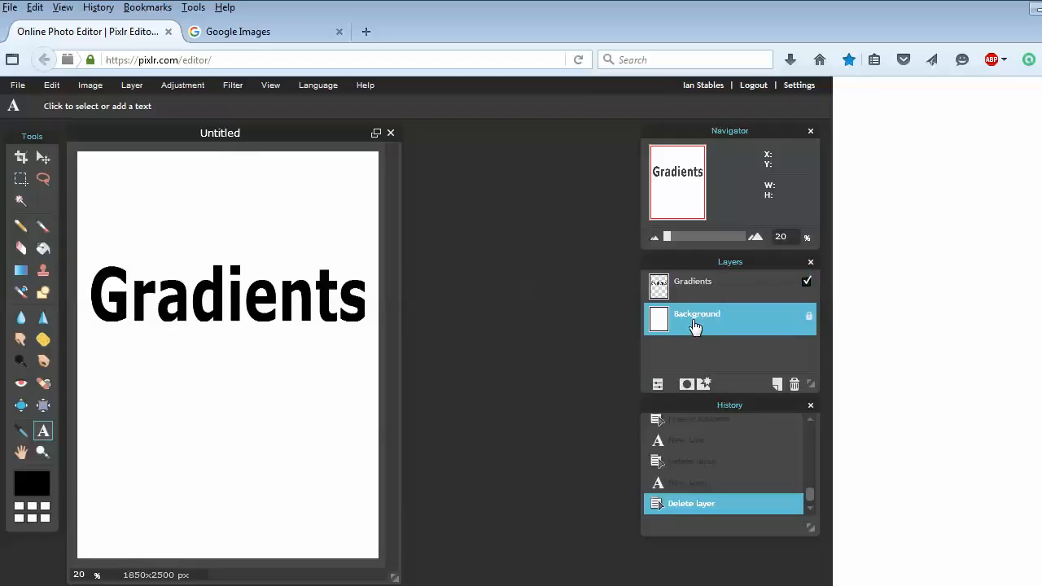
click(715, 300)
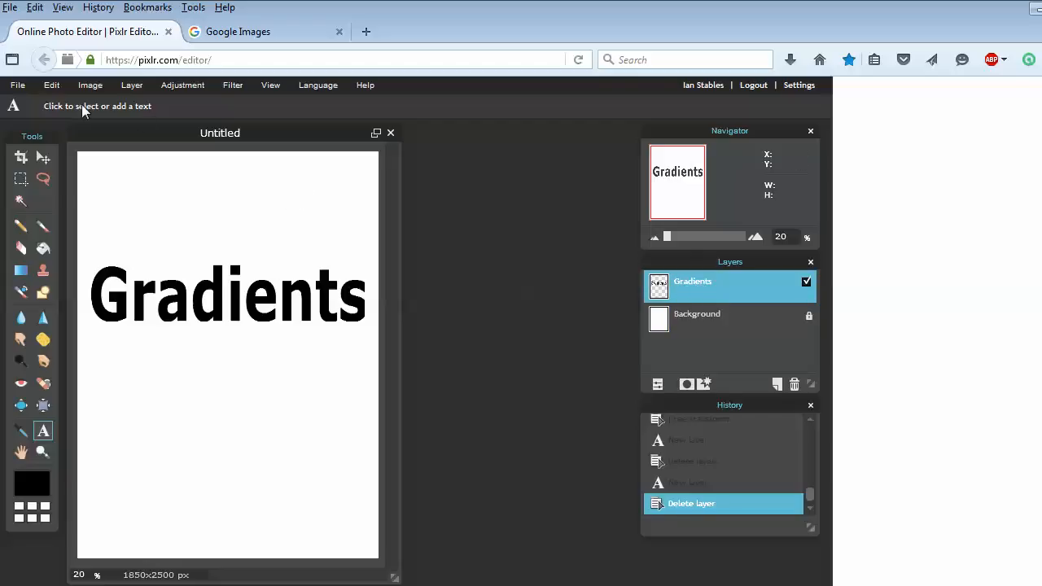
click(52, 85)
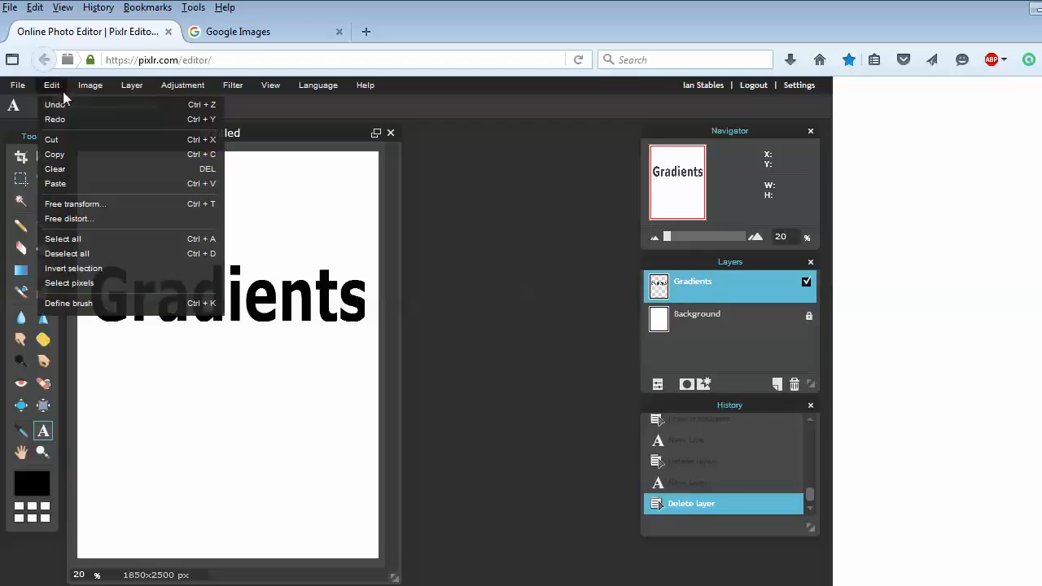
click(102, 283)
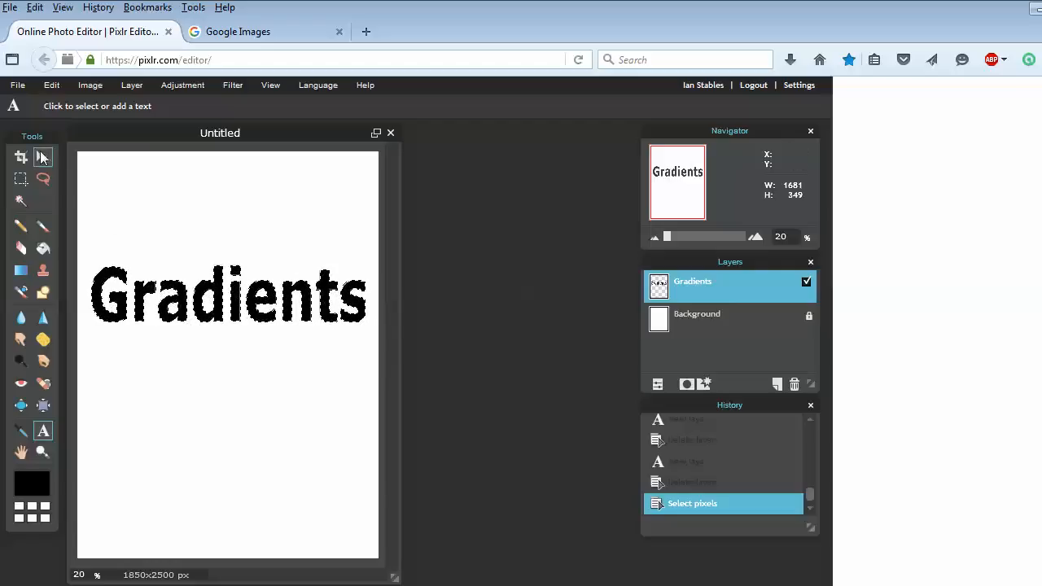
Choose the black-to-white preset for the Gradient tool and reduce it to a single black colour stop.
click(22, 271)
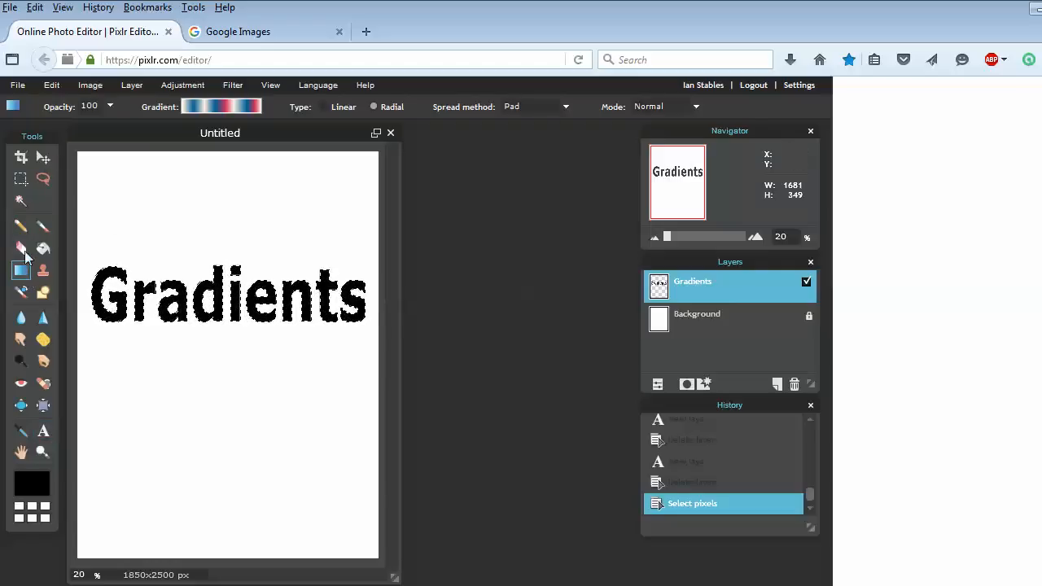
click(214, 108)
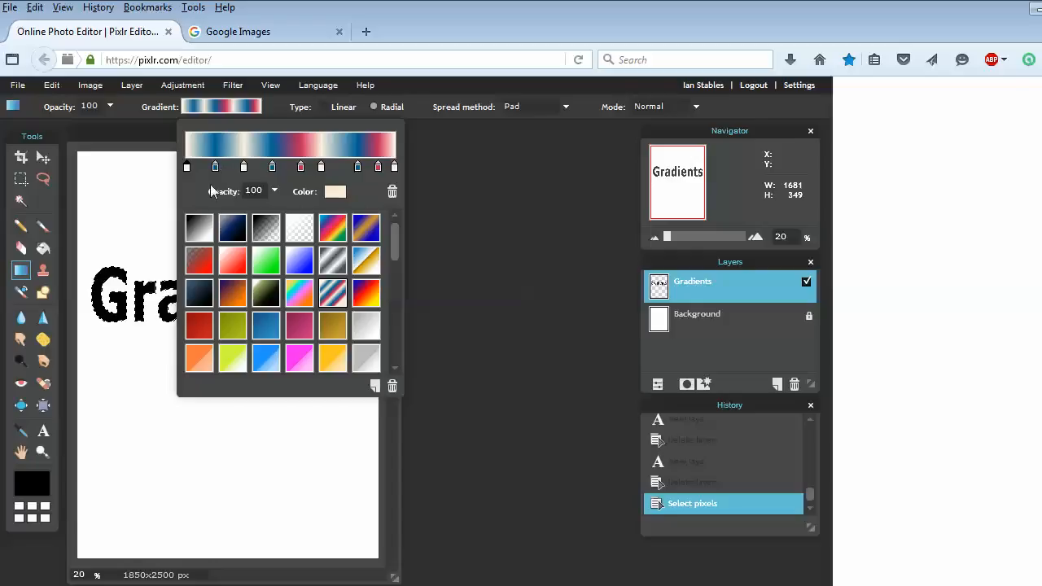
click(199, 228)
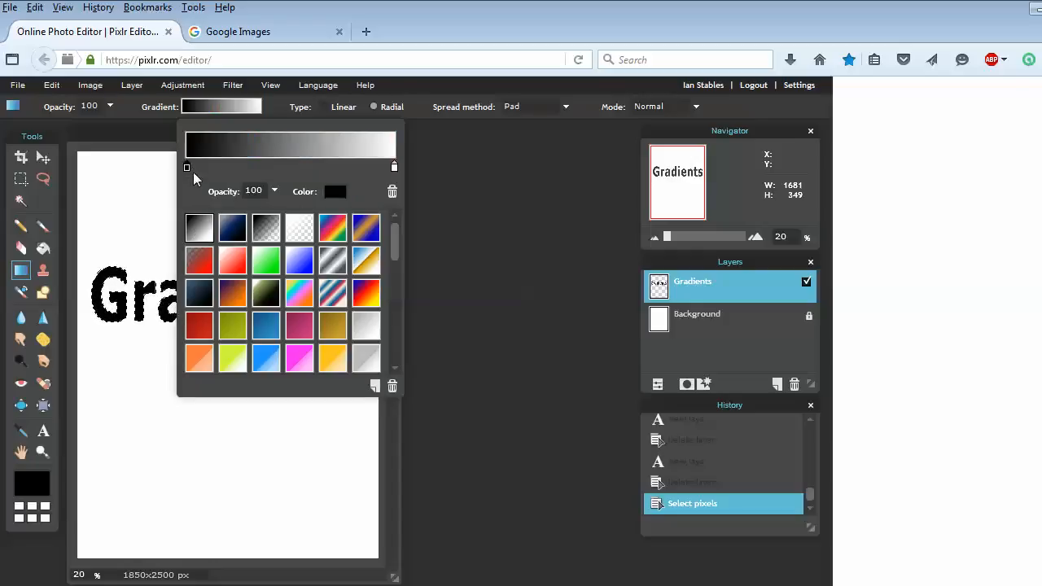
drag(187, 168, 384, 171)
click(389, 189)
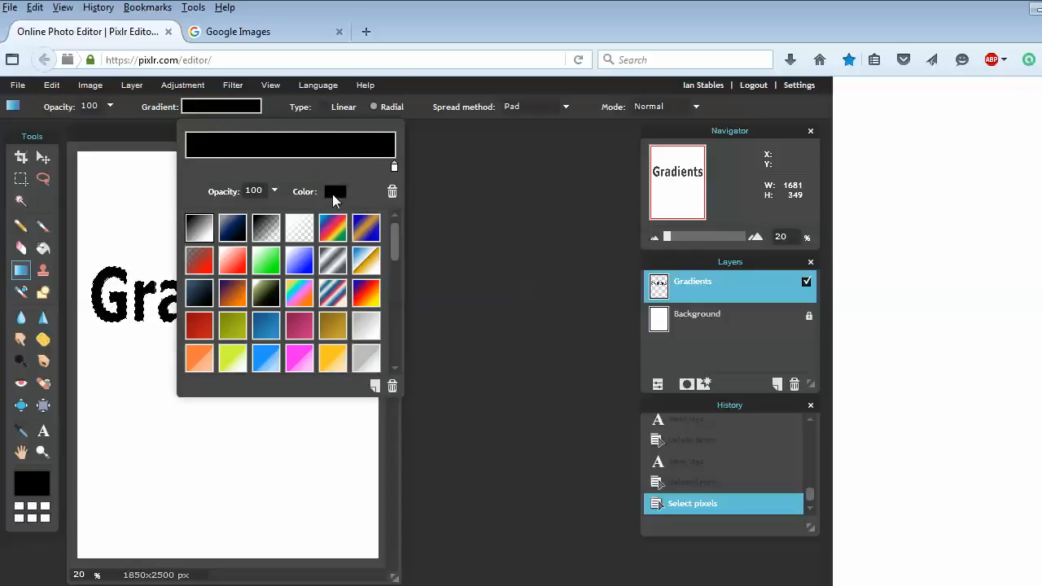
Set the remaining colour stop to orange-red ff3300 and fill the selected Gradients lettering from its left end to its right end.
click(335, 191)
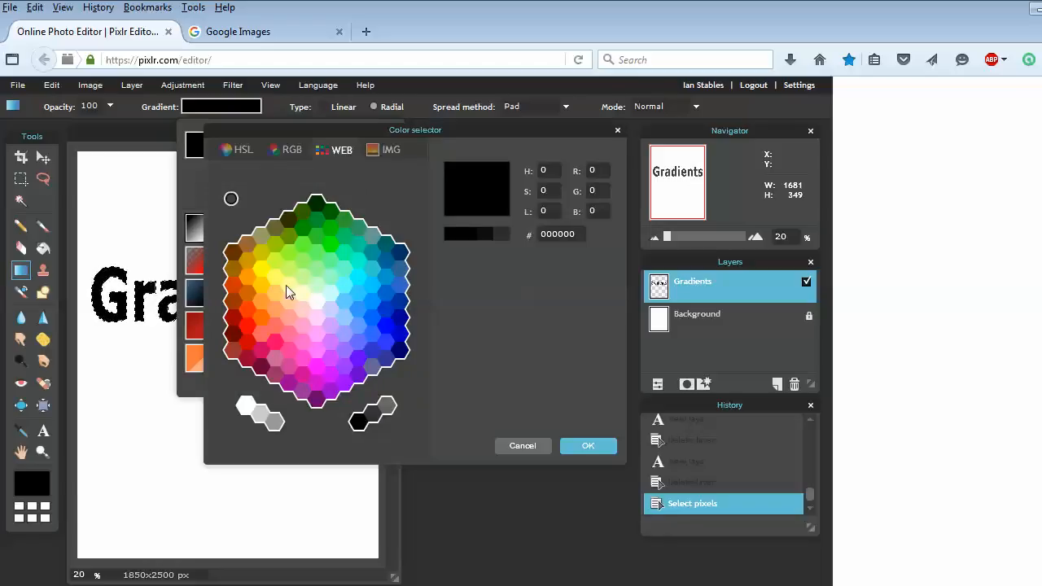
click(247, 312)
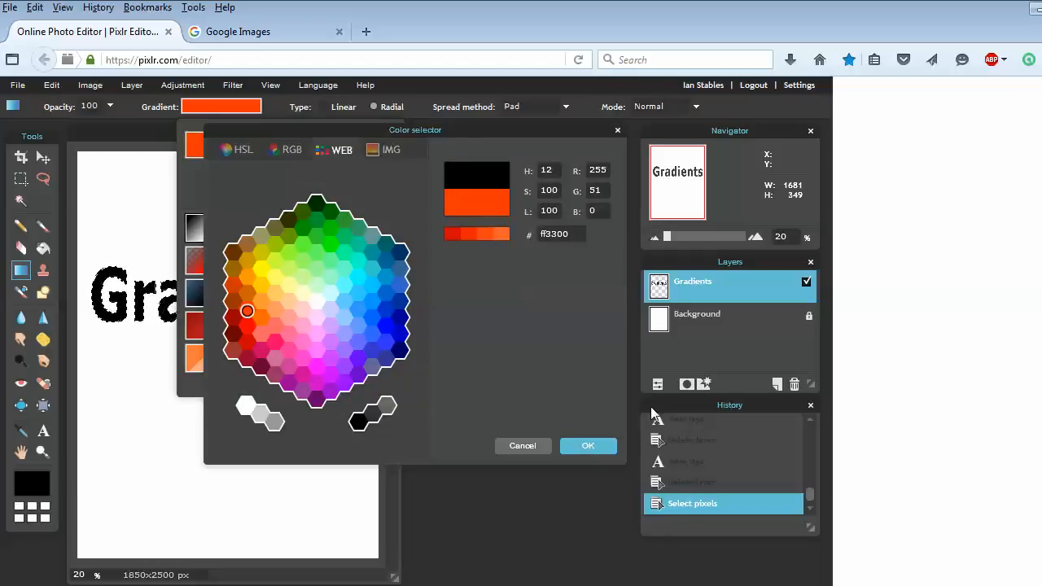
click(586, 445)
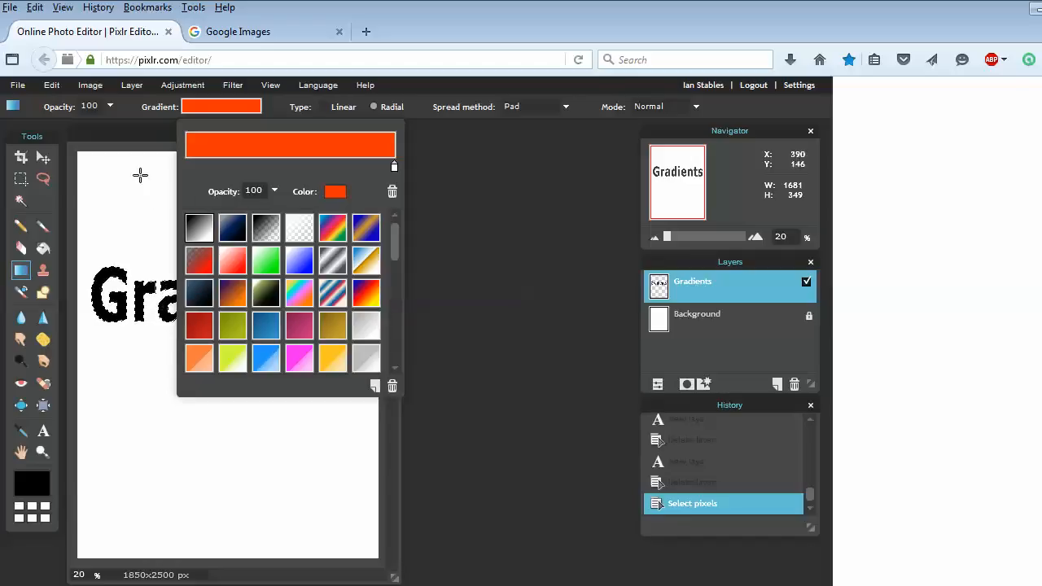
click(133, 128)
drag(87, 298, 371, 297)
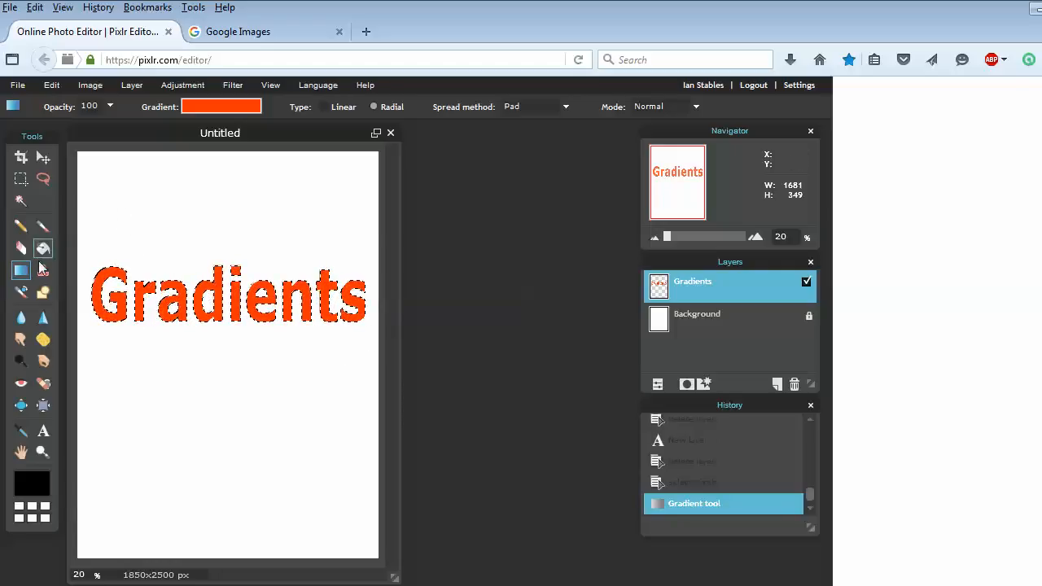
Change the single colour stop to dark red cc0000 and refill the selected Gradients lettering from left to right.
click(239, 107)
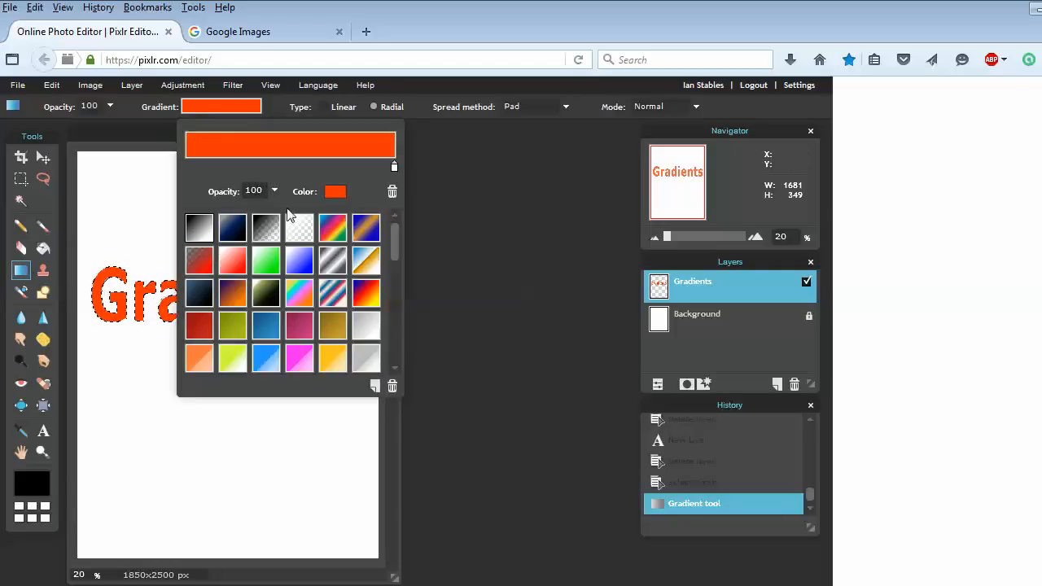
click(332, 192)
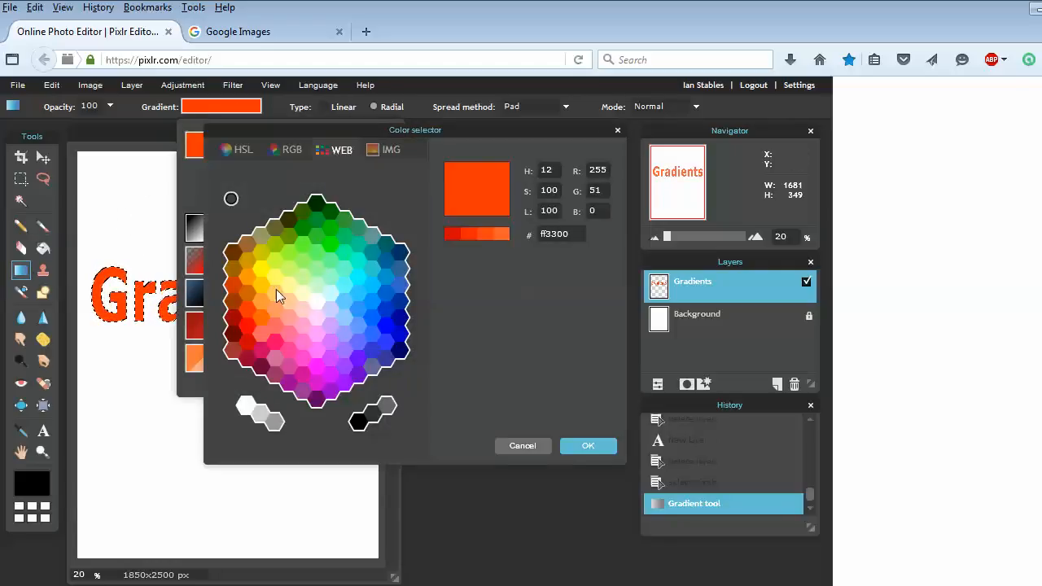
click(246, 338)
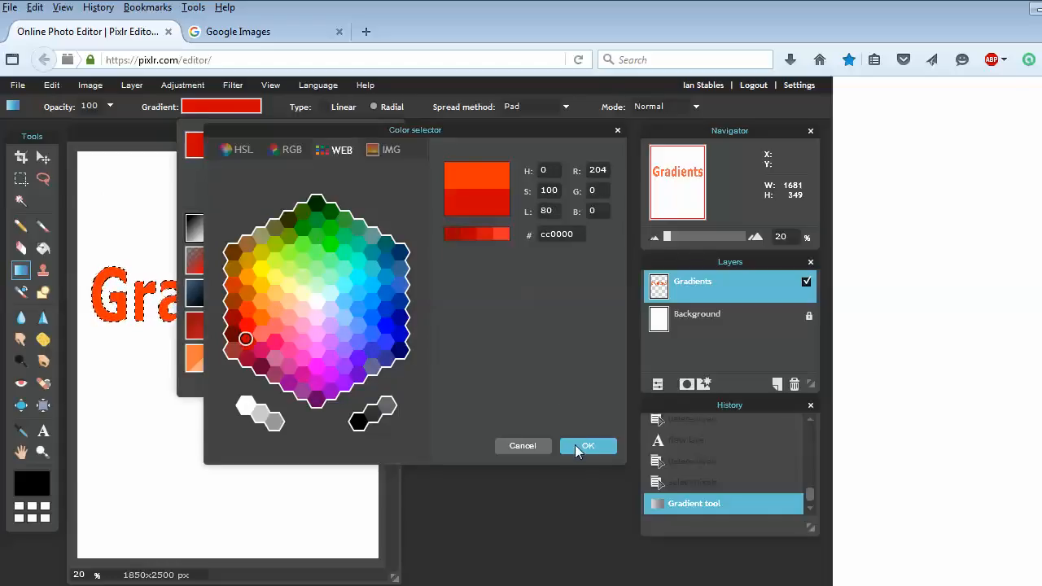
click(583, 446)
click(132, 130)
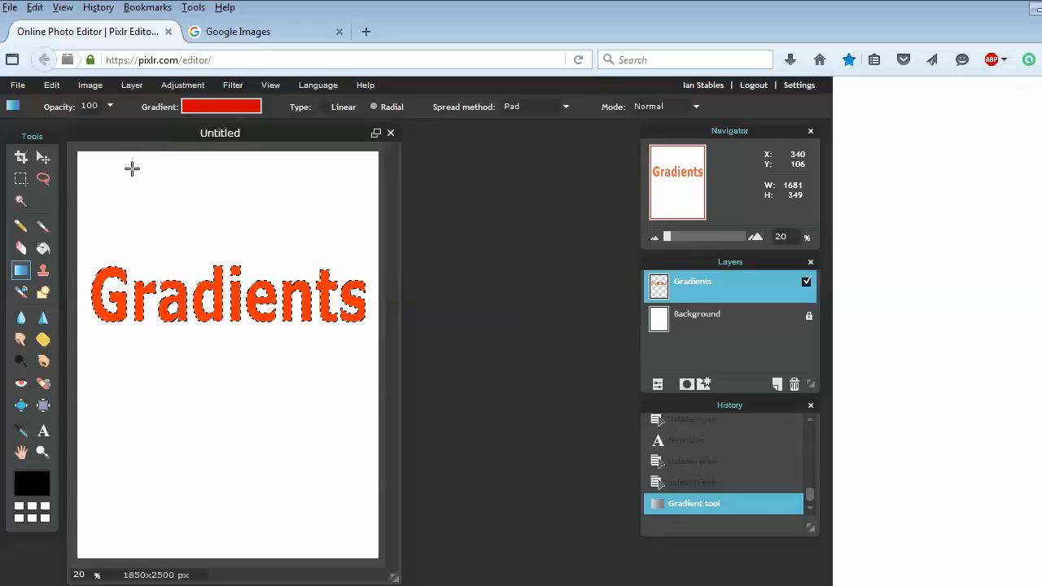
drag(90, 297, 368, 298)
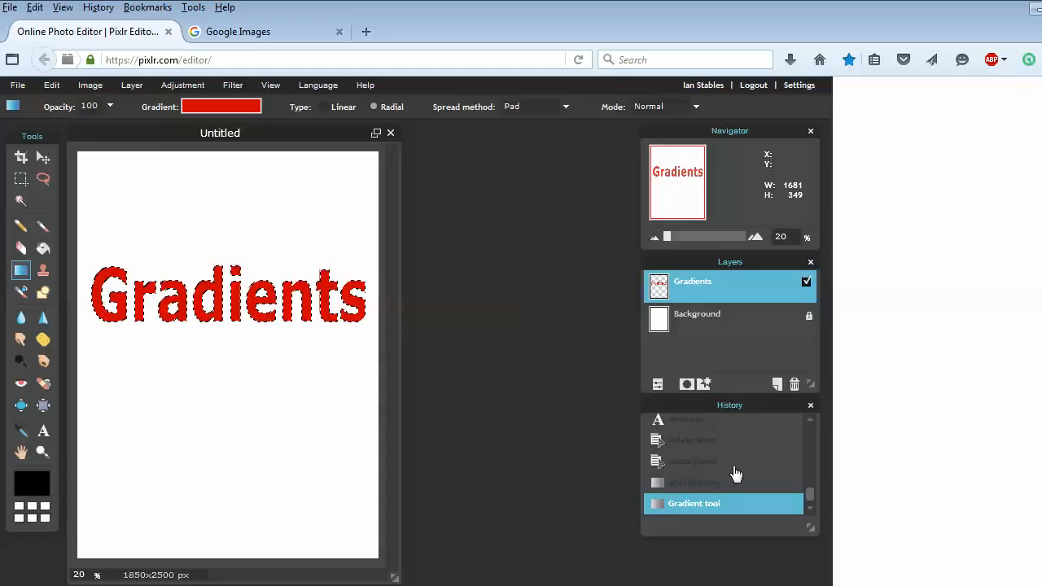
Revert the history to the New layer state before the letters were selected and recoloured, and make the Gradients layer active.
click(700, 423)
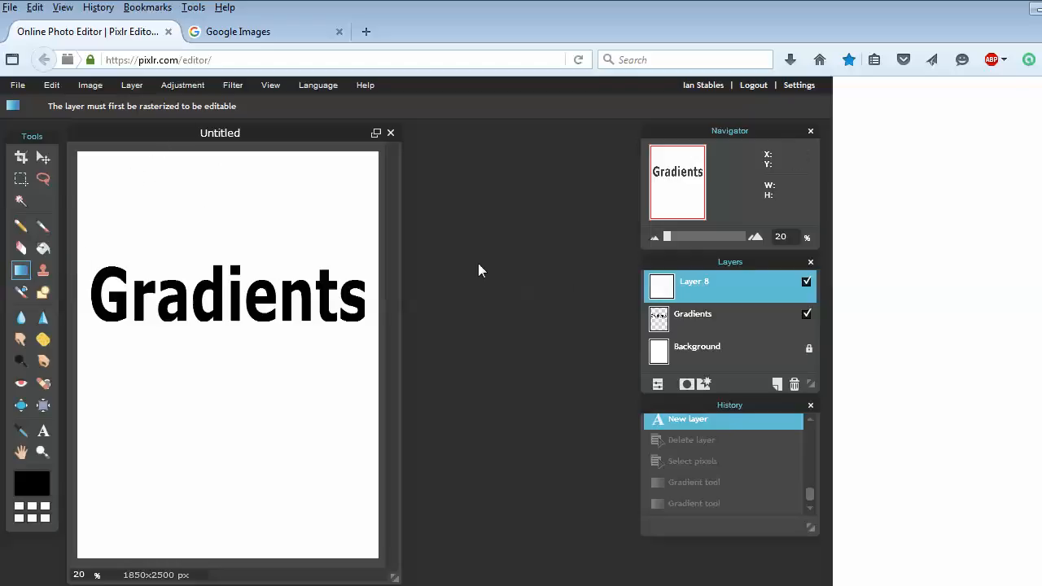
click(668, 317)
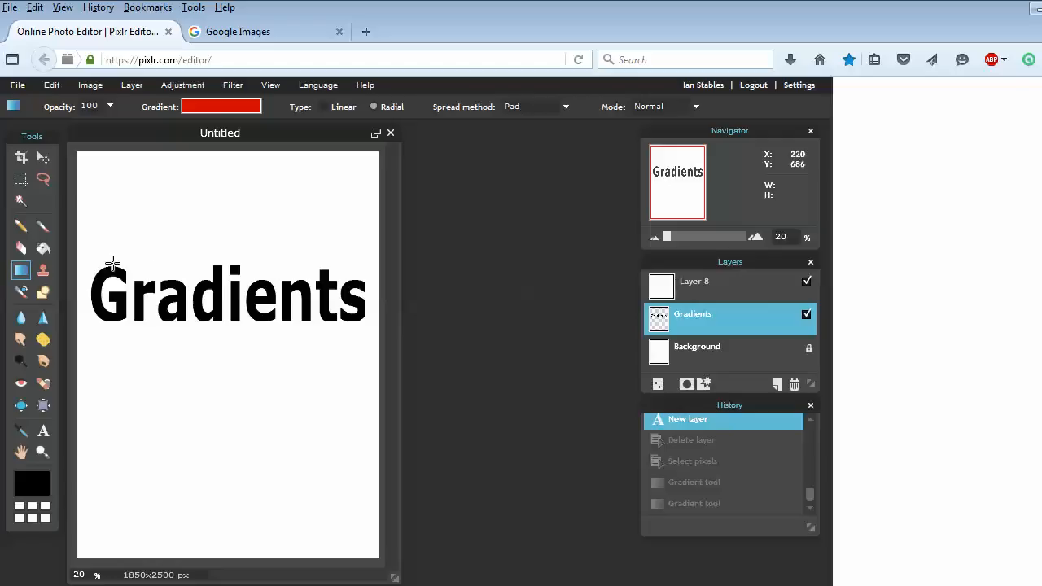
Choose the black-to-white gradient preset and set its black stop to dark blue 000066.
click(213, 107)
click(192, 218)
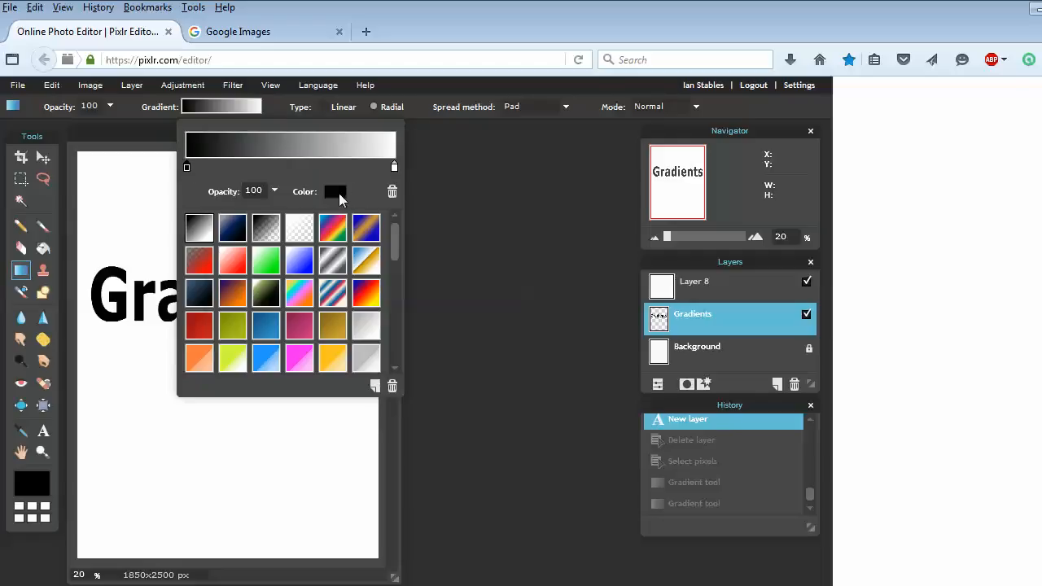
click(337, 192)
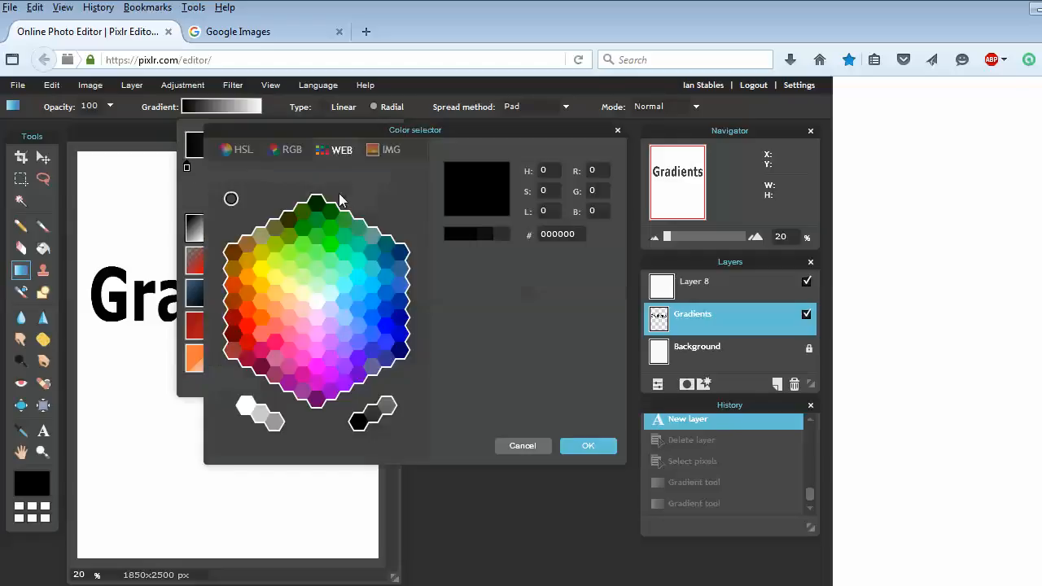
click(398, 348)
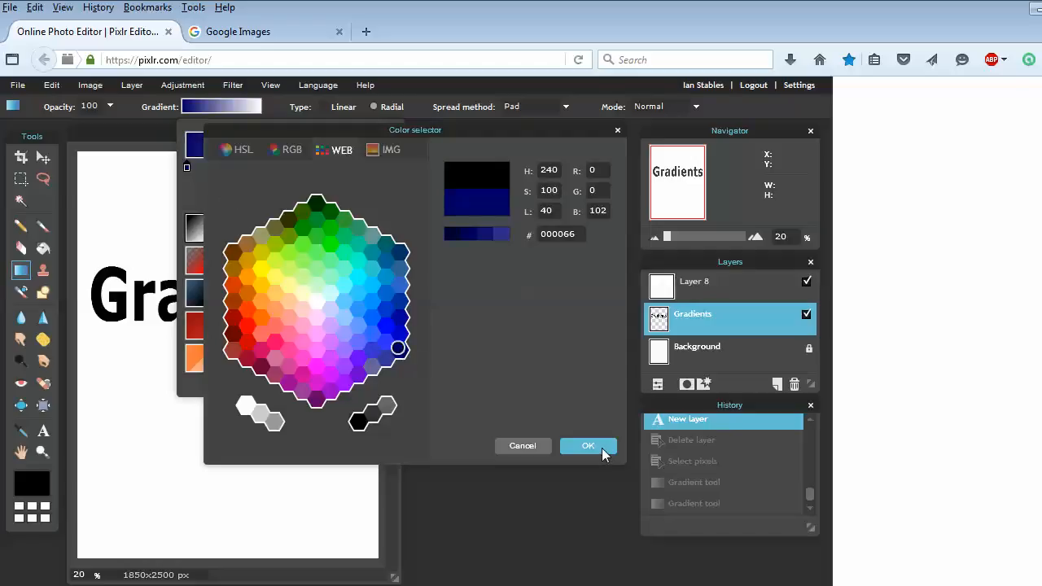
click(610, 447)
Set the white colour stop to blue 003399 and move it back to about three-fifths of the gradient's length.
click(393, 167)
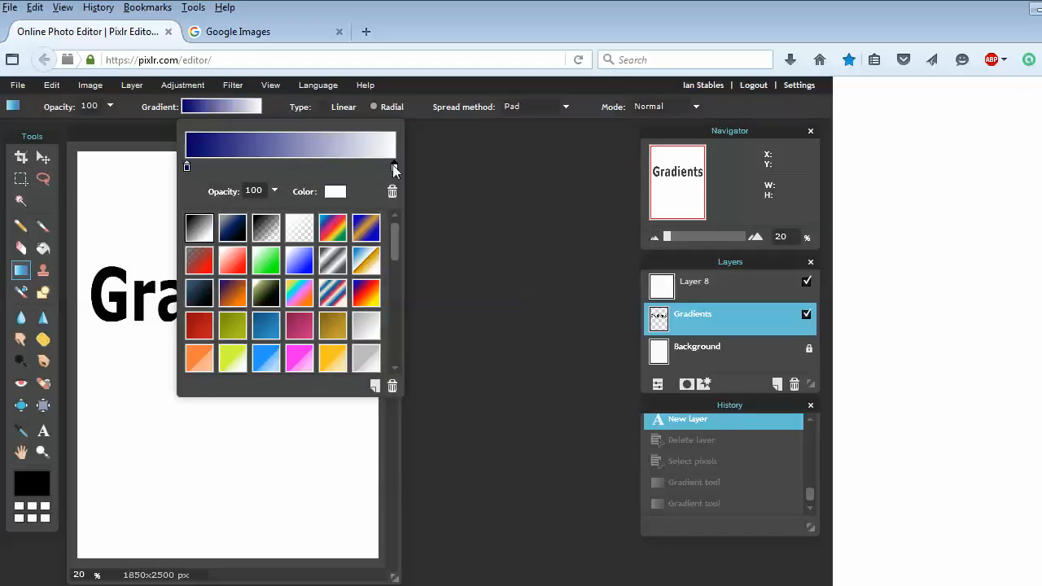
click(336, 192)
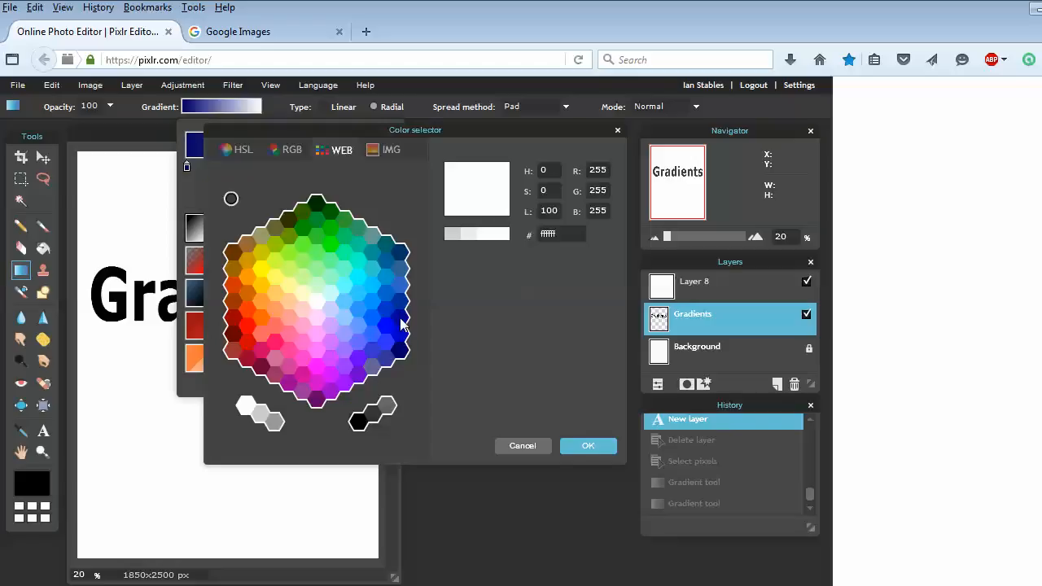
click(399, 302)
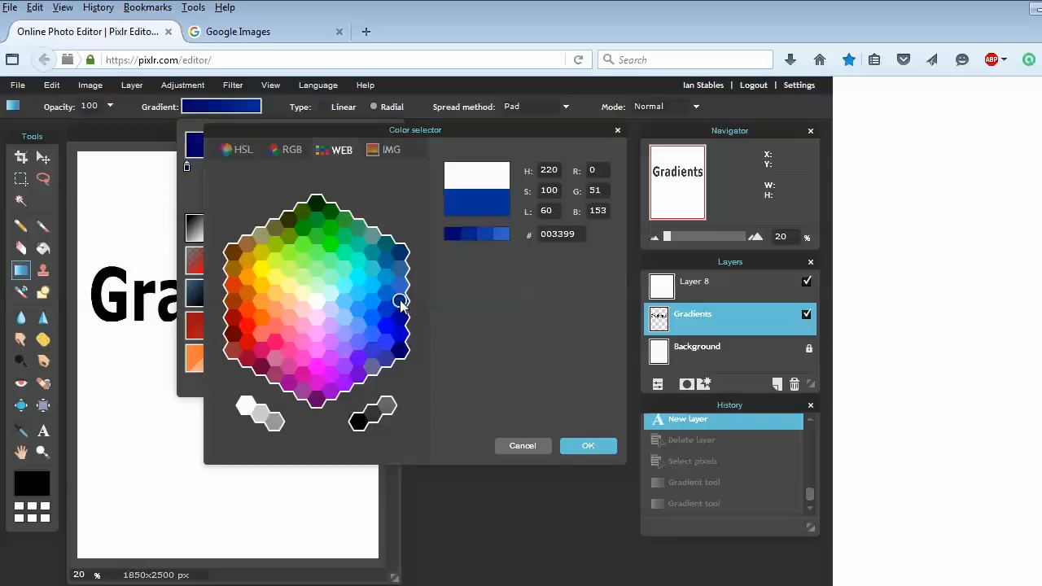
click(600, 450)
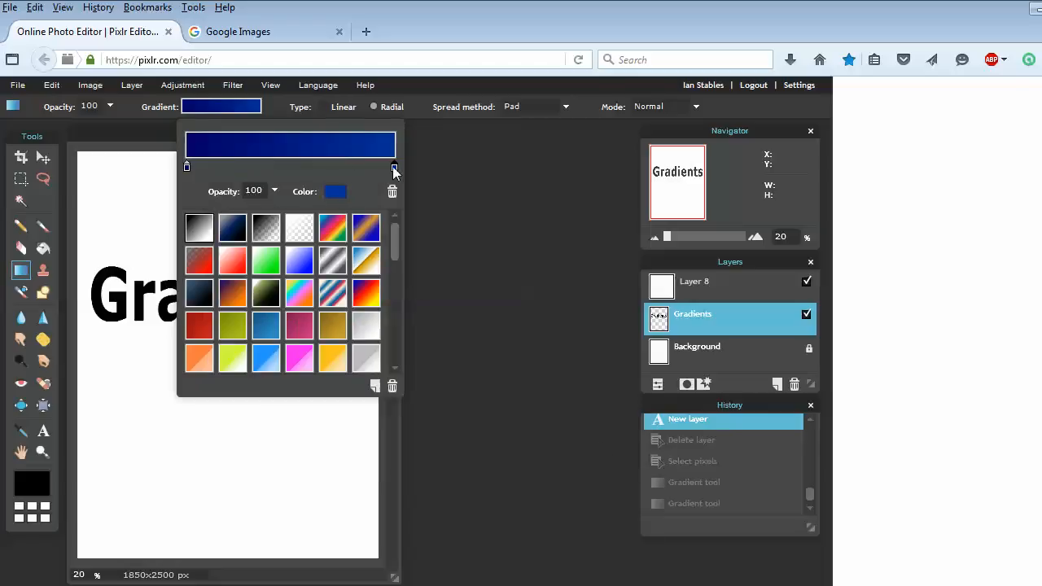
drag(394, 169, 320, 171)
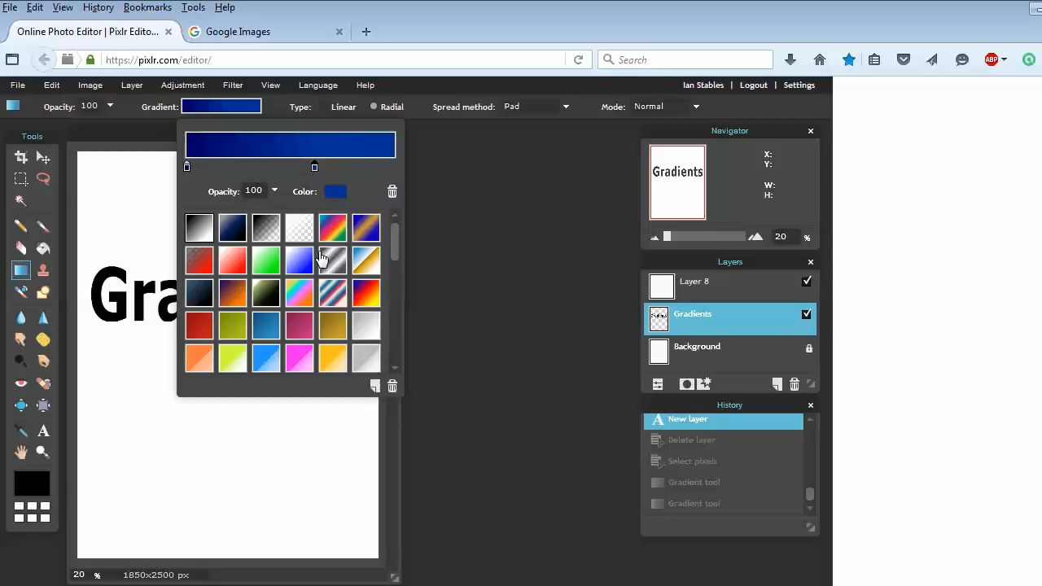
click(170, 179)
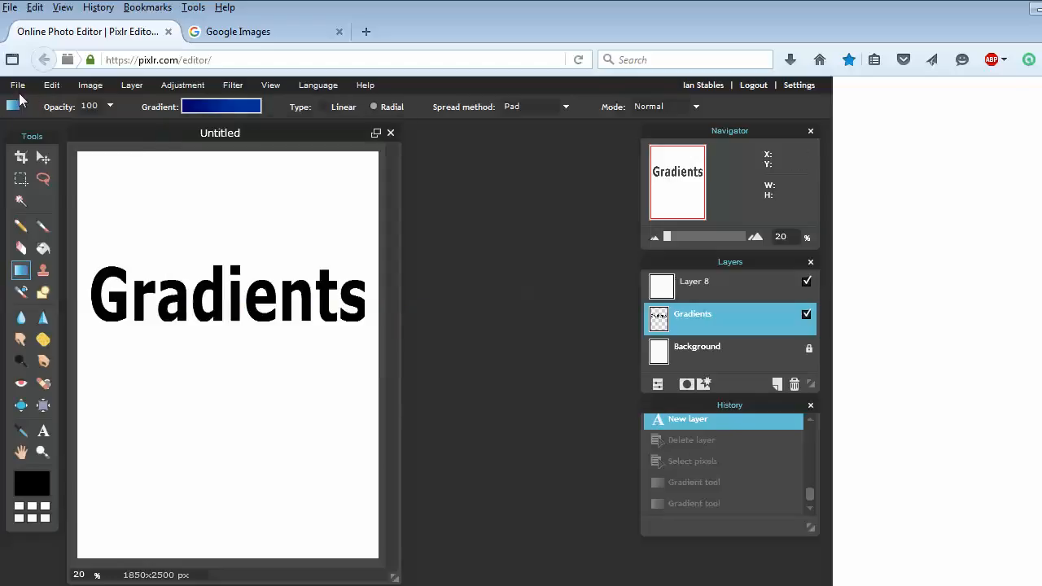
Select the pixels of the Gradients lettering and fill them with the blue radial gradient from the base of the G upward.
click(51, 85)
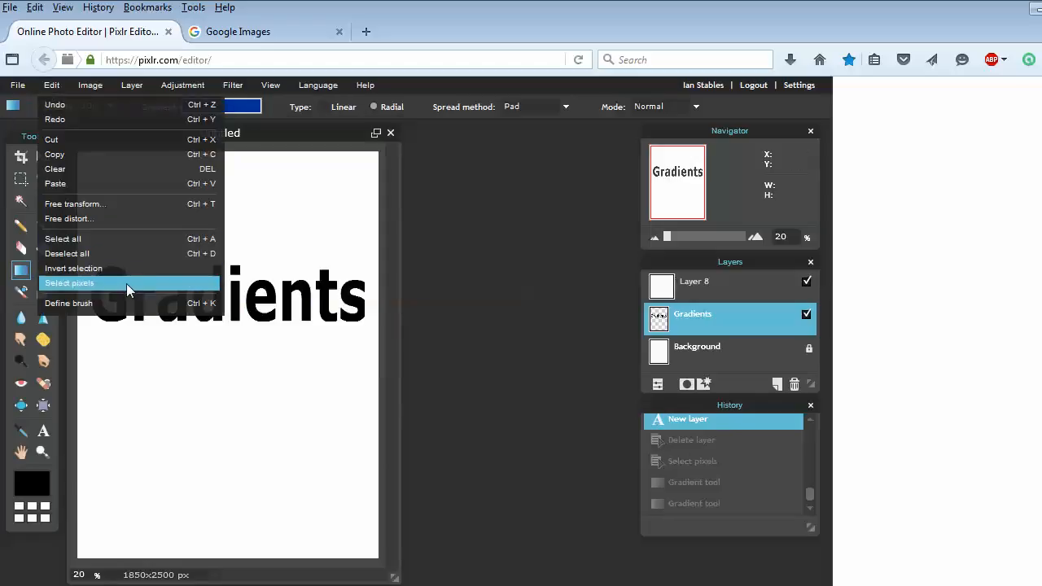
click(127, 284)
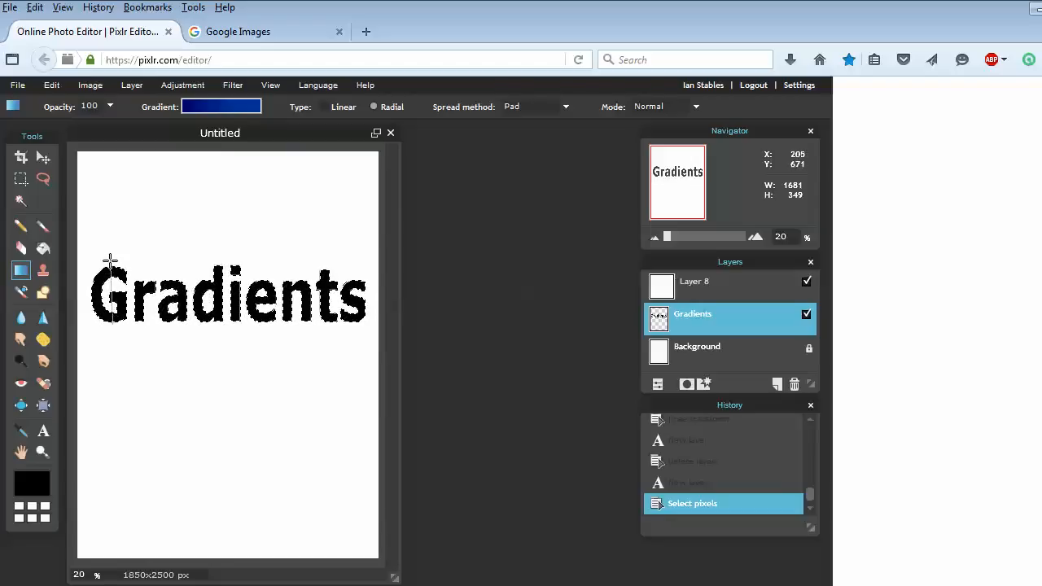
drag(110, 260, 309, 244)
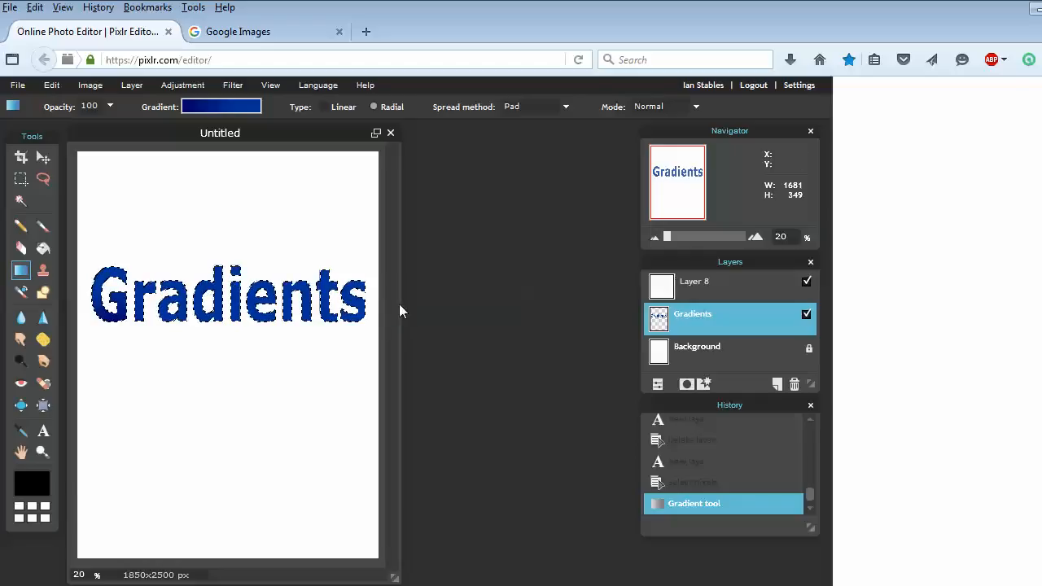
Revert the radial fill, refill the selected lettering with the Linear type from its base to its top, and deselect it.
click(702, 483)
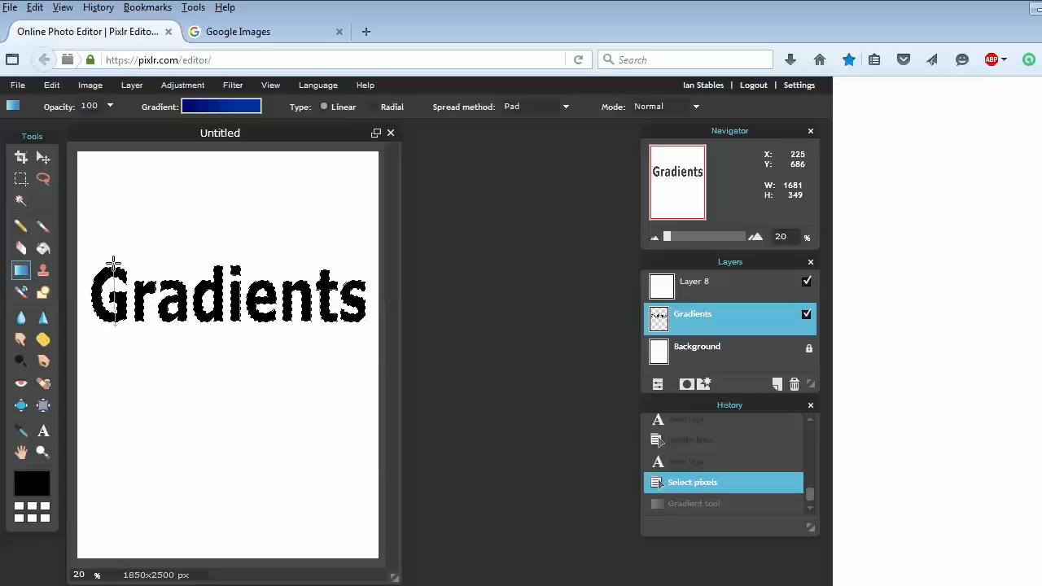
drag(115, 324, 113, 263)
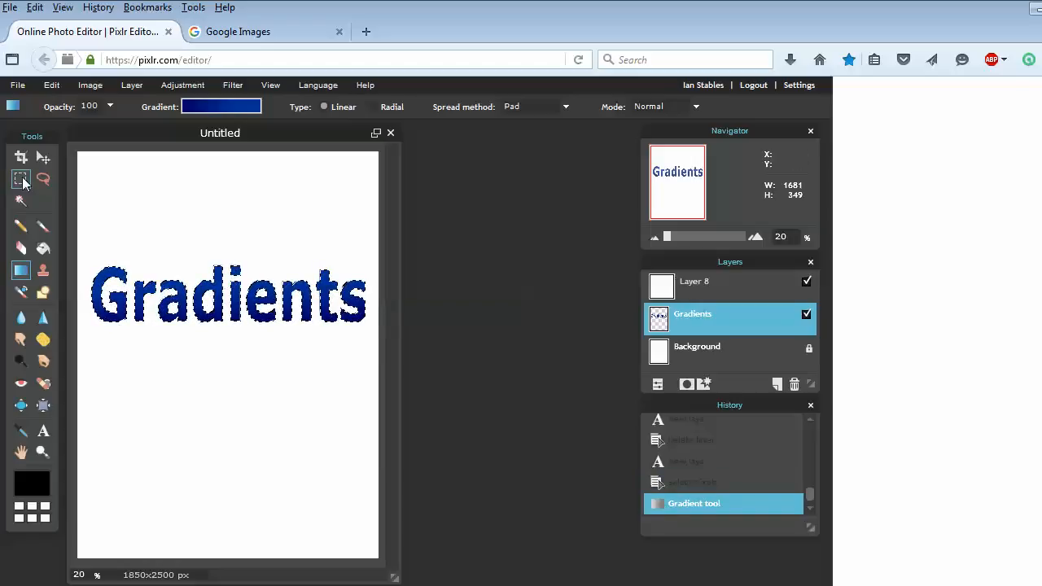
click(20, 179)
click(210, 196)
scroll(322, 303, up, 1)
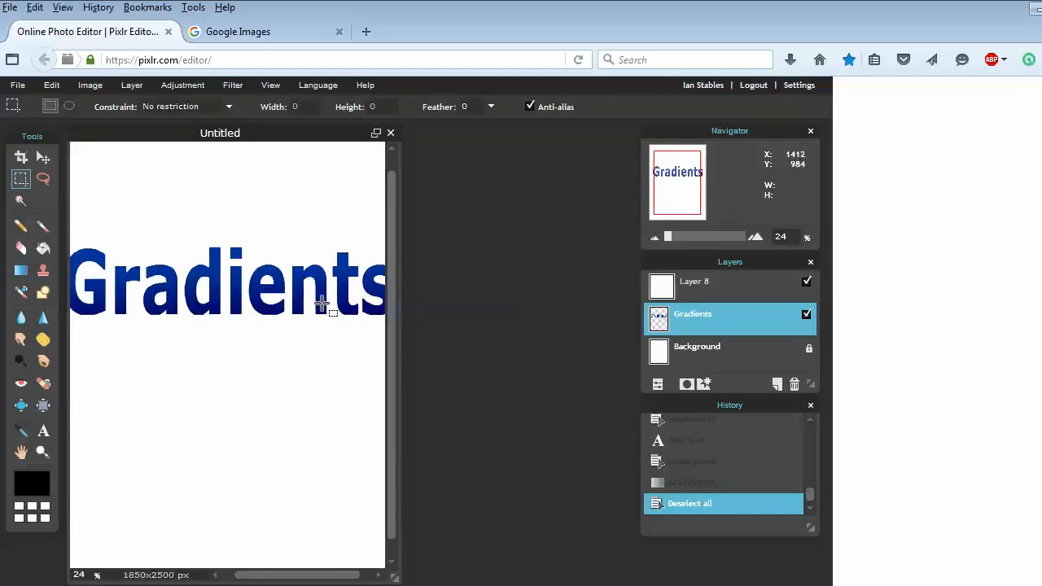
scroll(321, 303, up, 3)
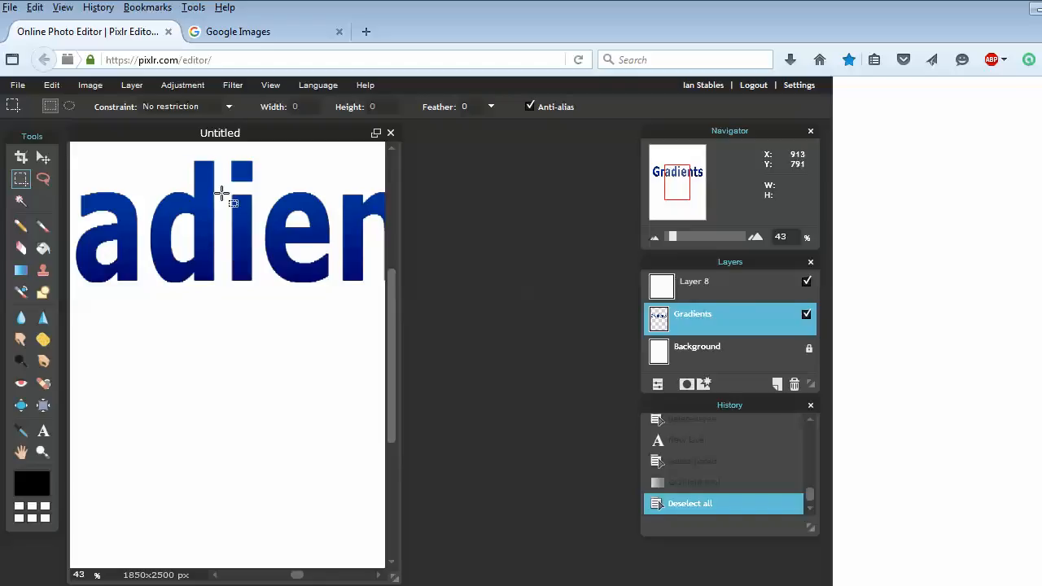
key(ctrl+minus)
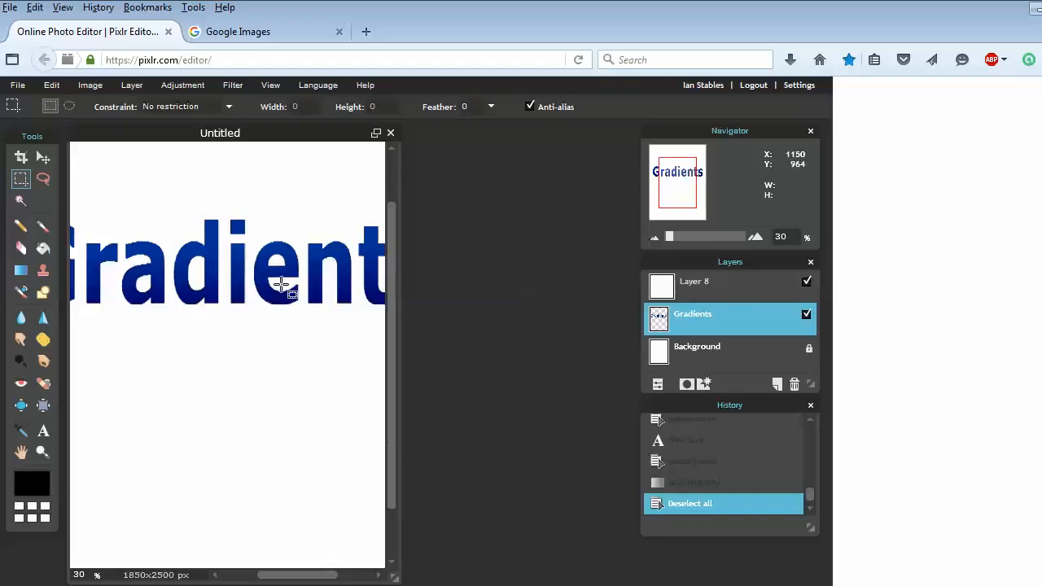
key(ctrl+minus)
Change the gradient's dark blue starting colour stop to dark purple 660066.
click(21, 270)
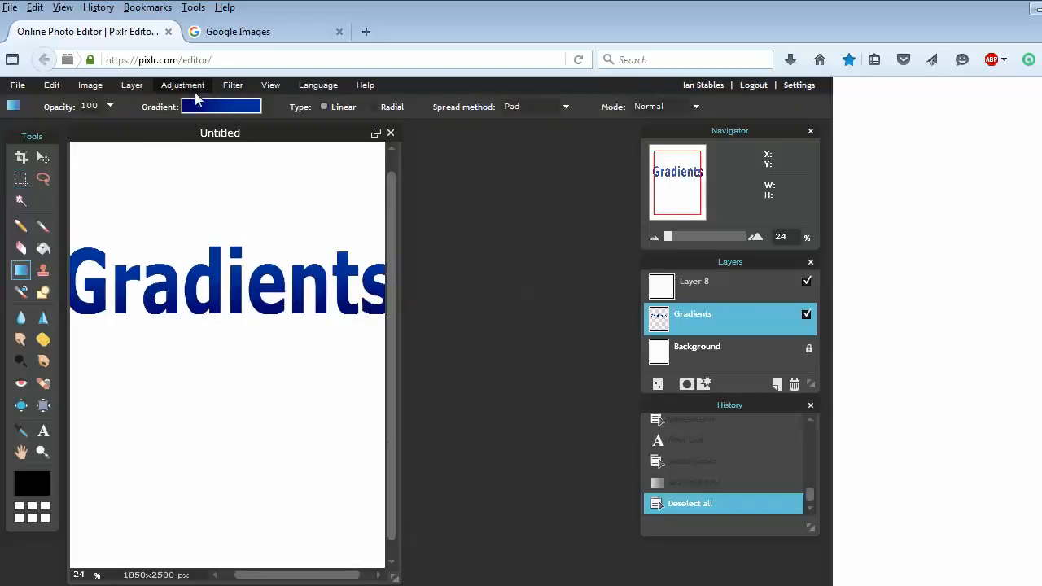
click(207, 105)
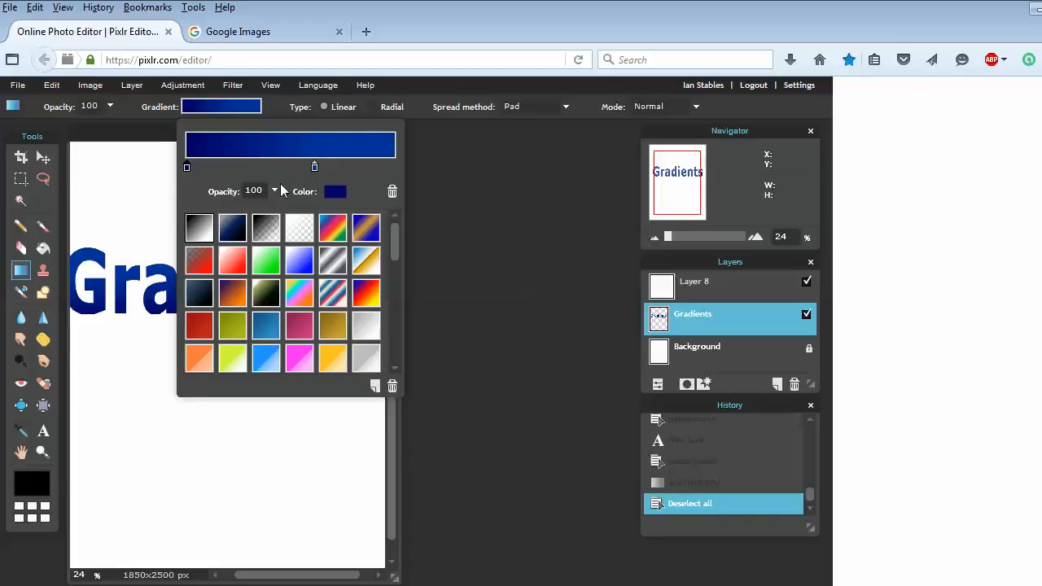
click(331, 196)
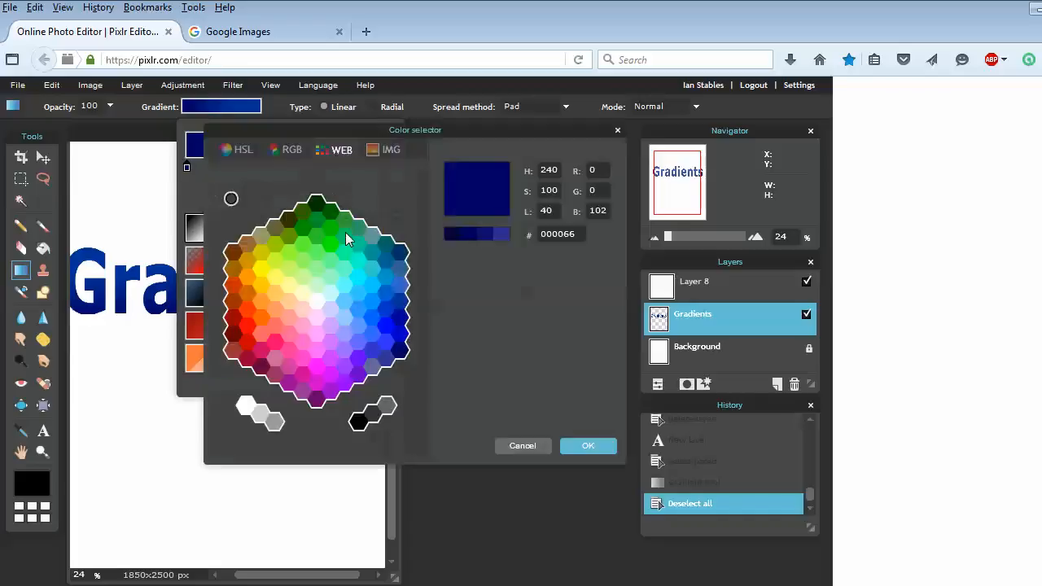
click(317, 399)
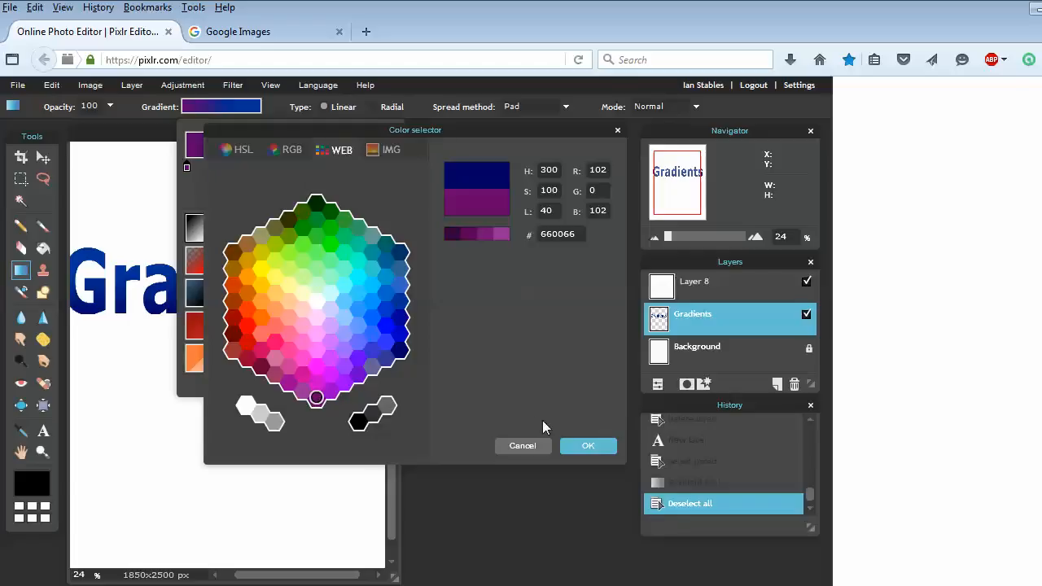
click(591, 445)
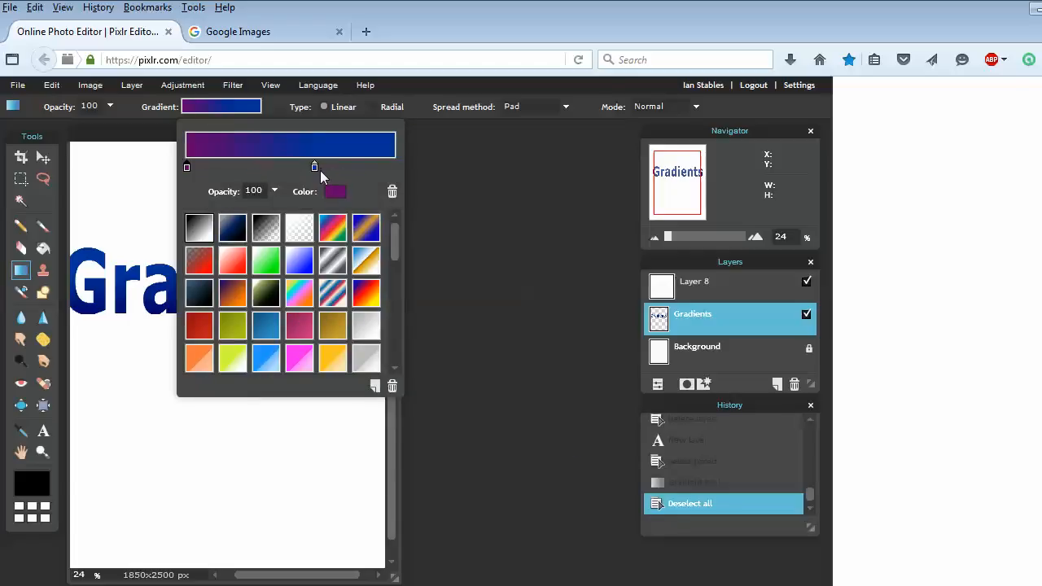
Change the gradient's blue 003399 colour stop to bright purple b71ef0.
click(314, 166)
click(335, 192)
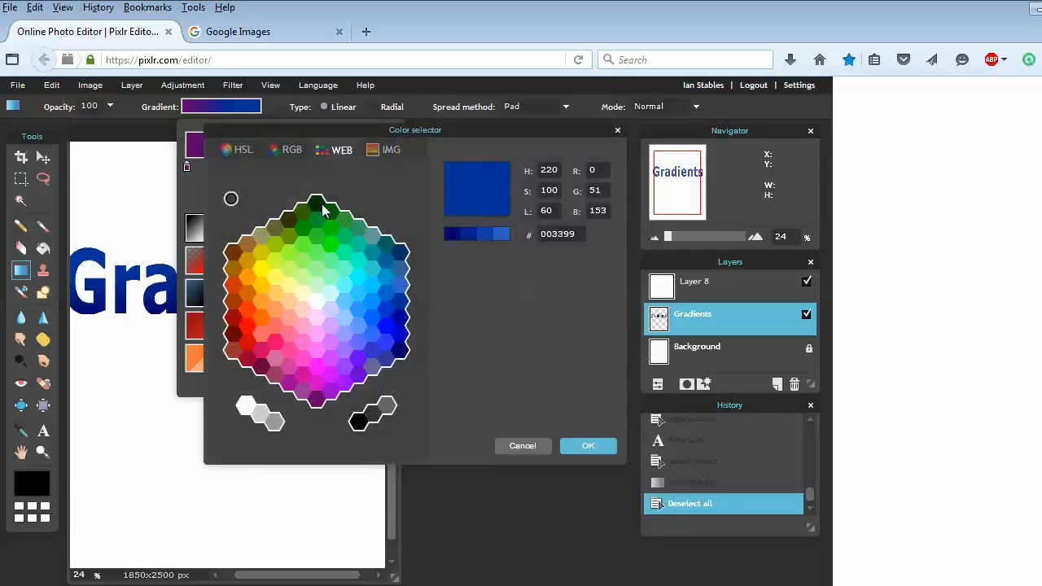
click(343, 382)
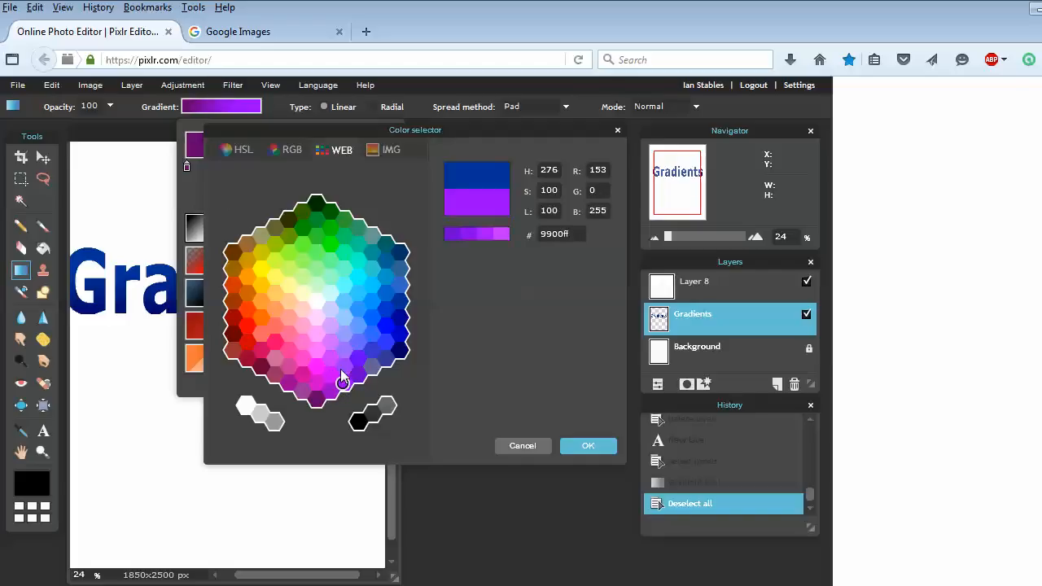
click(502, 231)
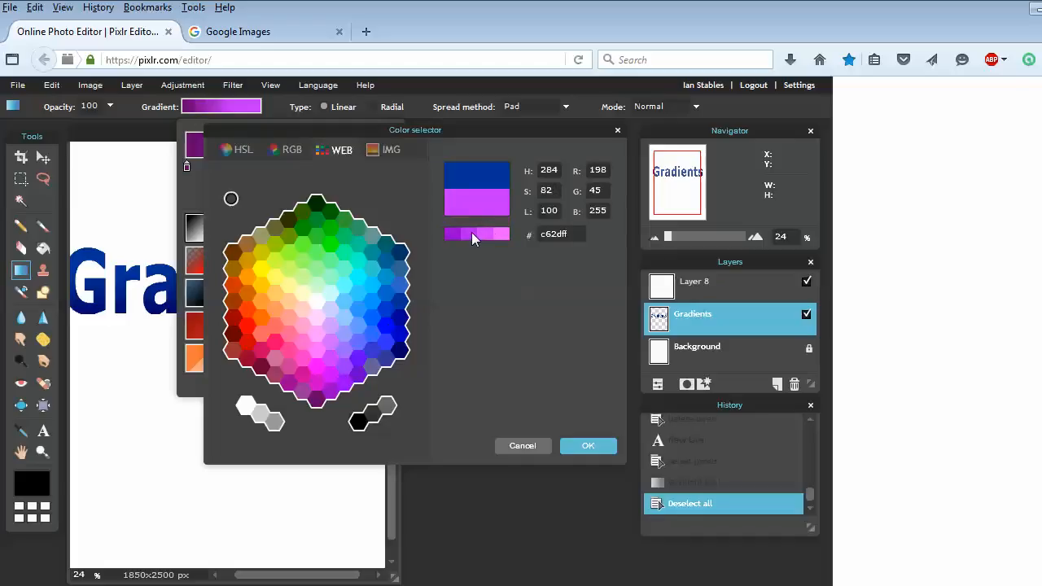
click(471, 232)
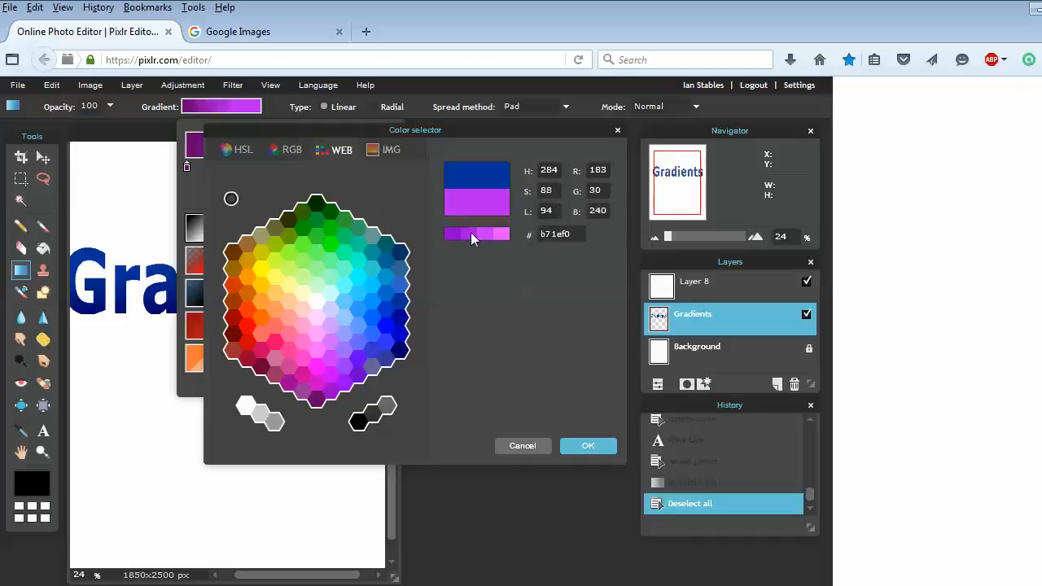
click(588, 446)
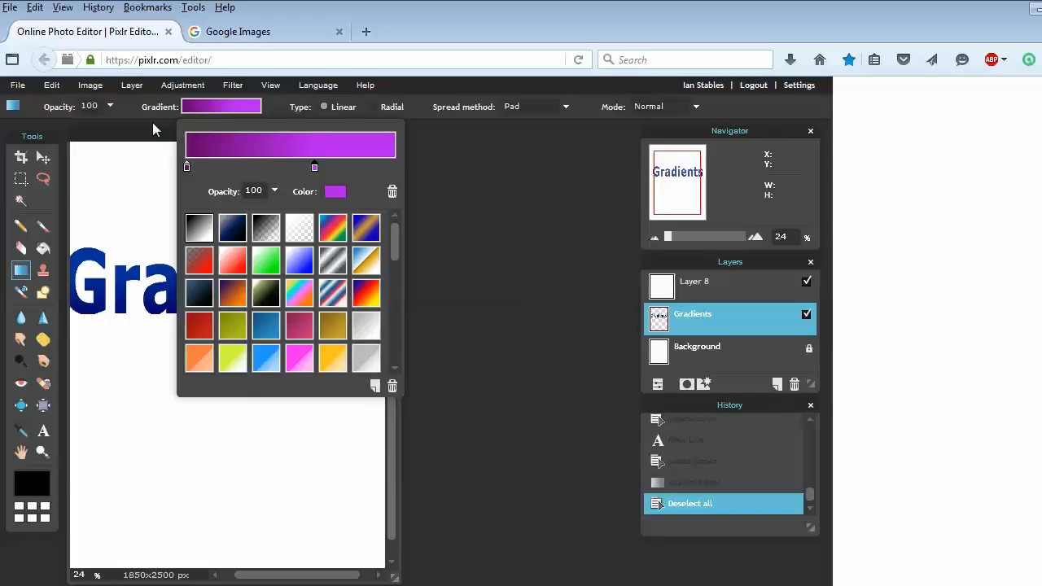
Select the Gradients lettering's pixels, fill them with the purple linear gradient from base to top, and deselect.
click(51, 84)
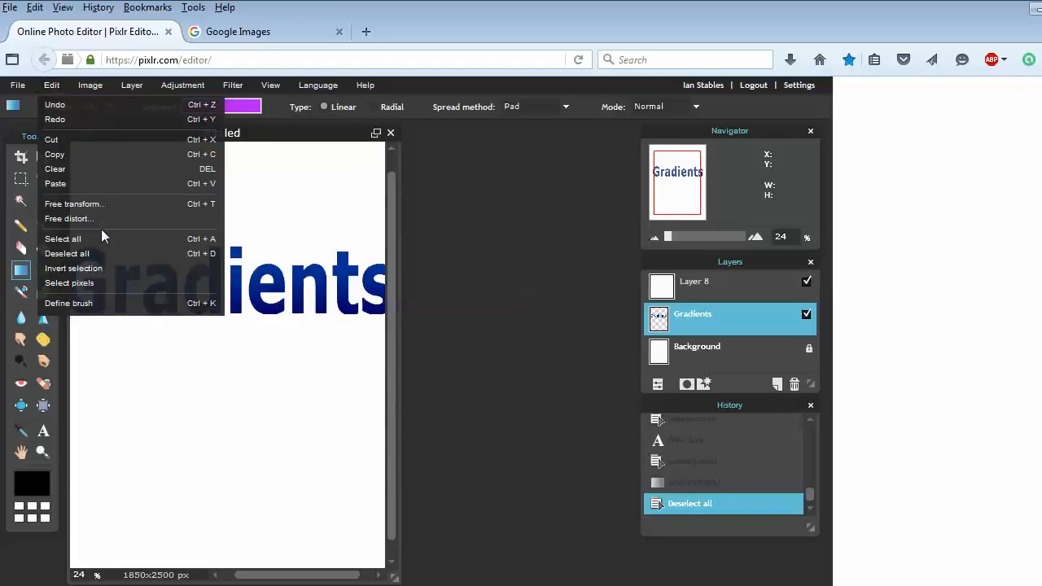
click(95, 281)
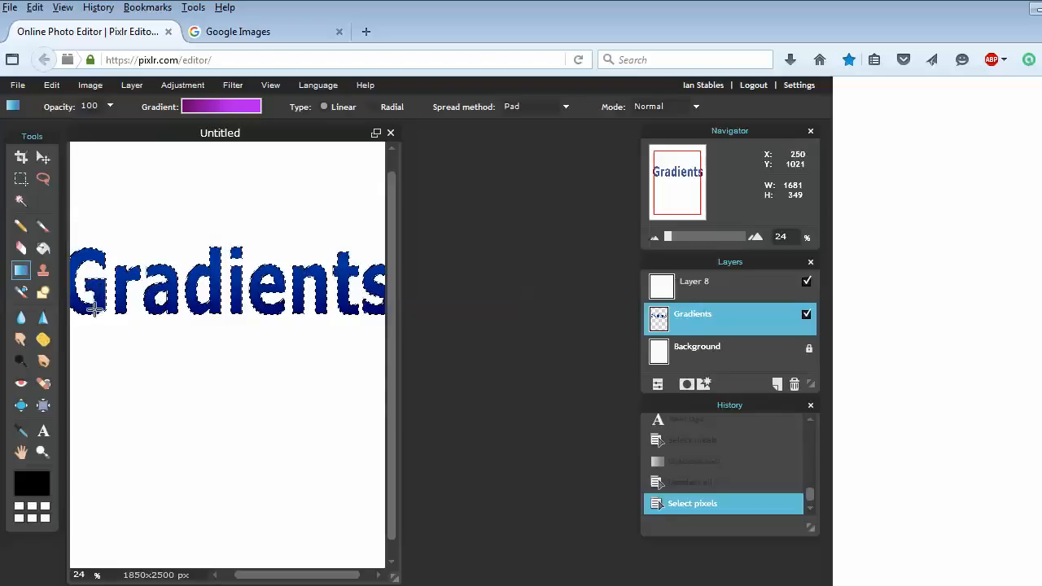
drag(92, 316, 89, 242)
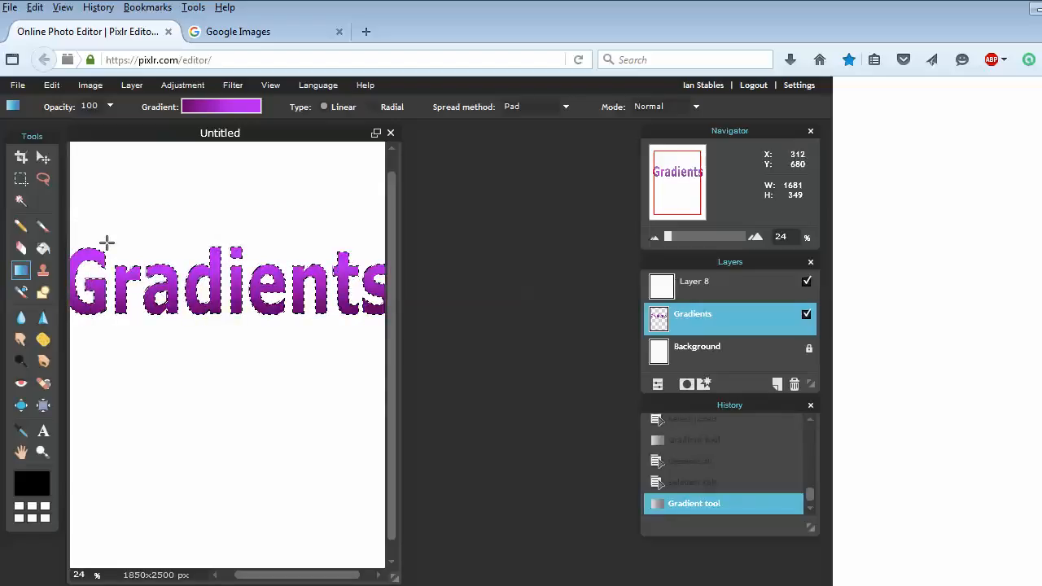
click(22, 180)
click(181, 215)
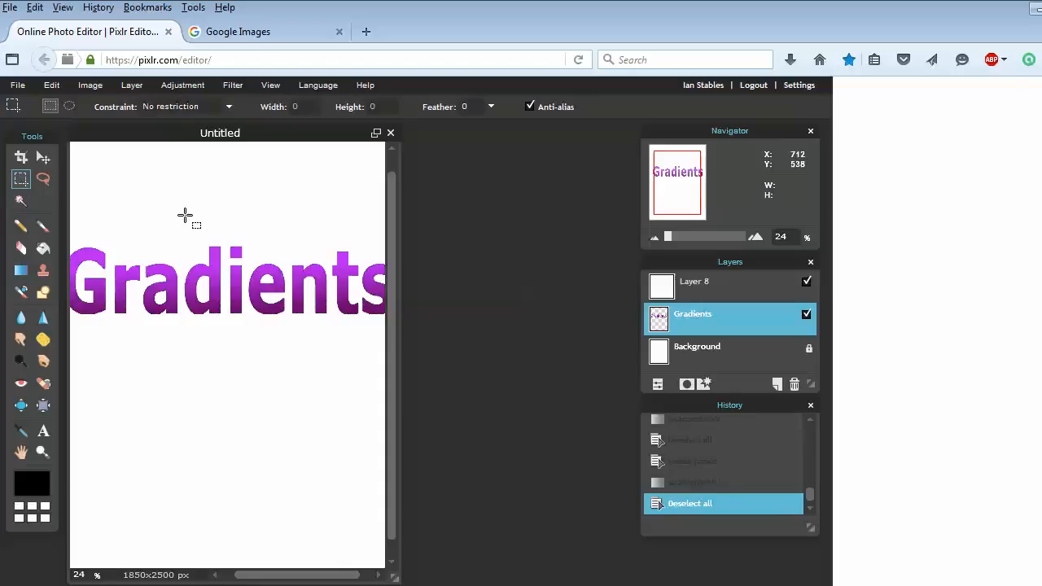
scroll(278, 258, up, 1)
scroll(279, 256, up, 2)
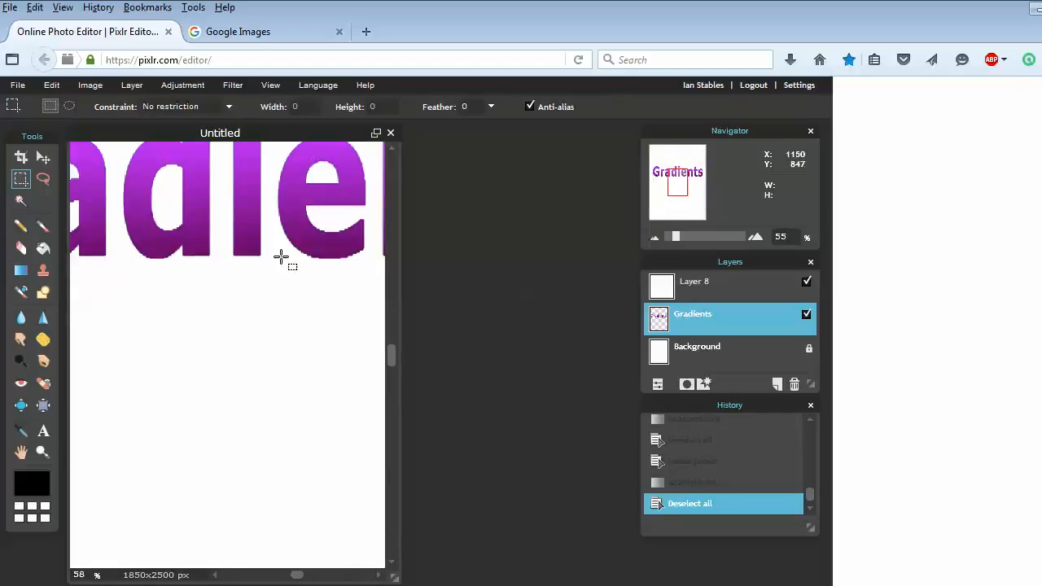
scroll(287, 277, down, 1)
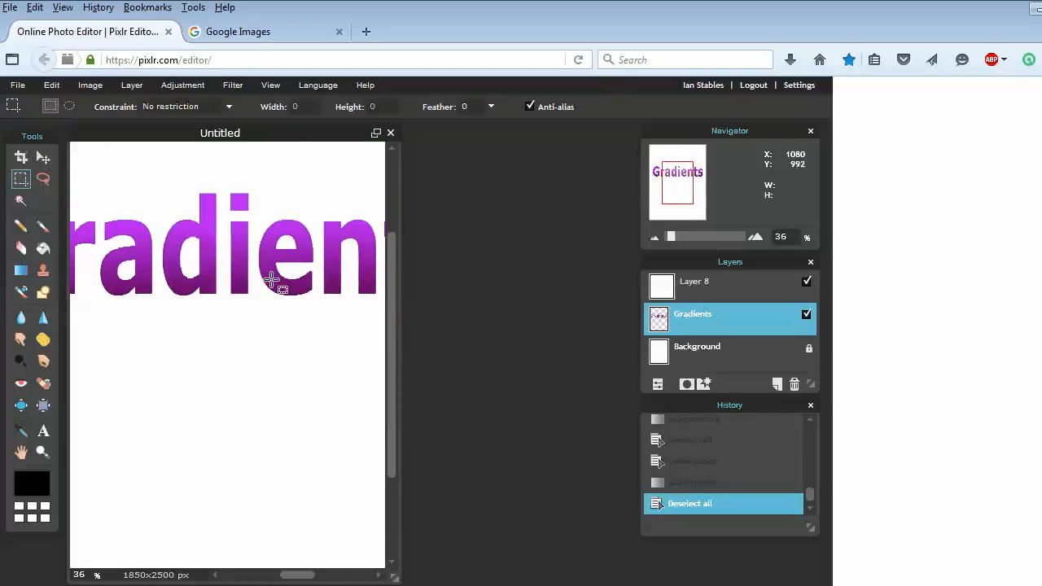
scroll(219, 272, down, 4)
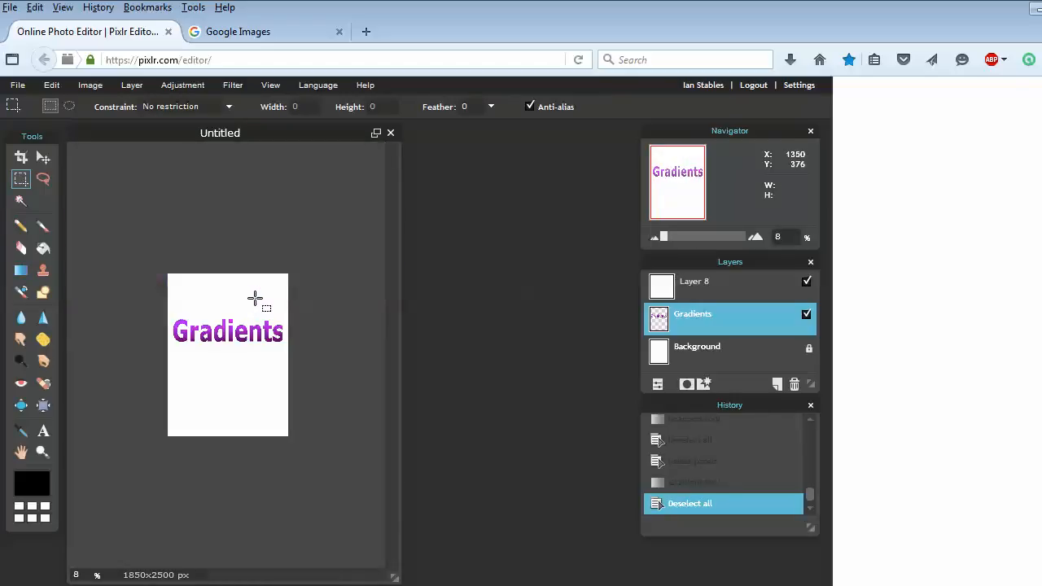
scroll(254, 296, up, 3)
scroll(167, 257, up, 1)
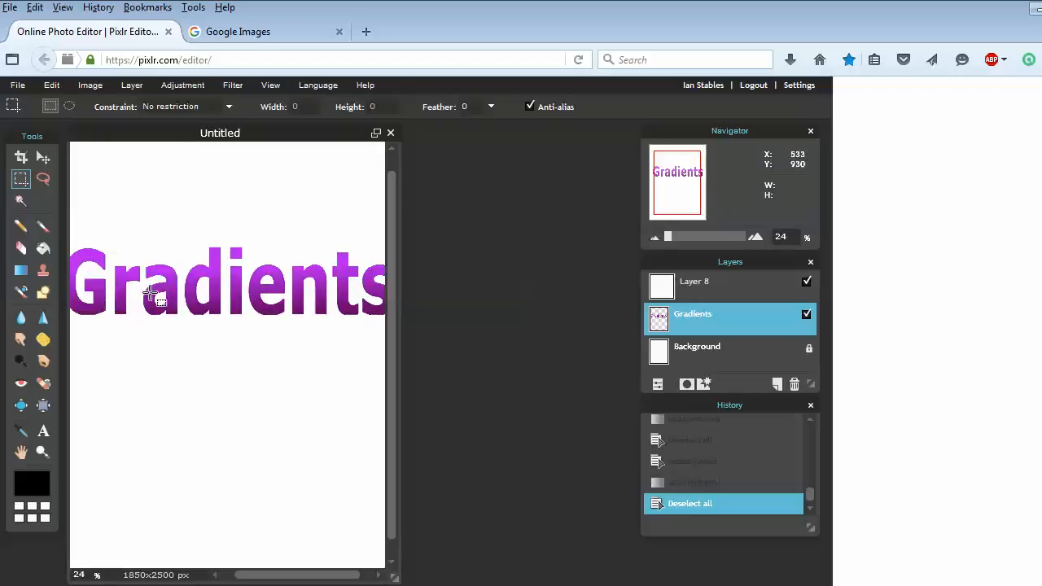